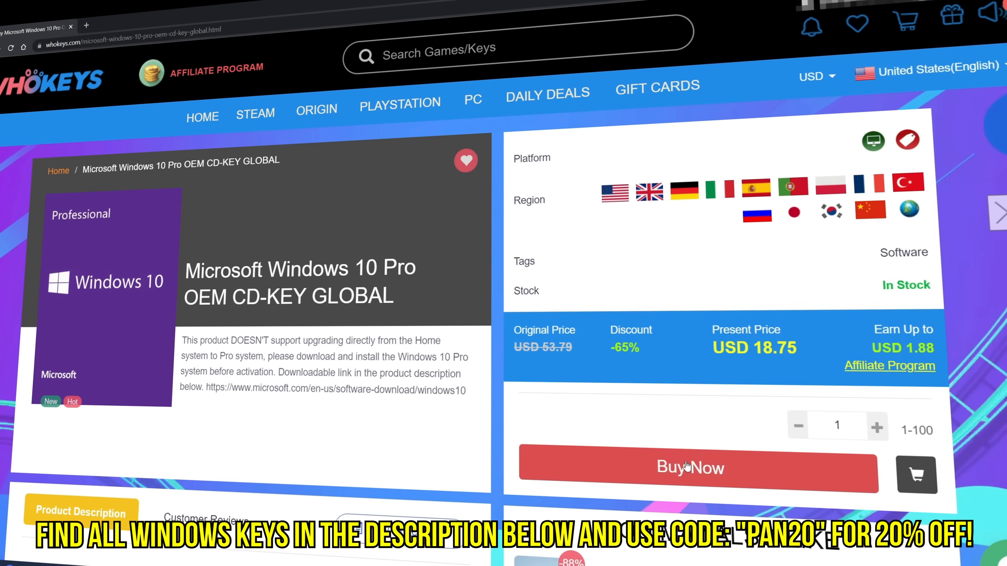
Order the Microsoft Windows 10 Pro OEM CD-KEY GLOBAL with promotion code PAN20 and proceed to payment.
{"action": "left_click", "coordinate": [687, 467]}
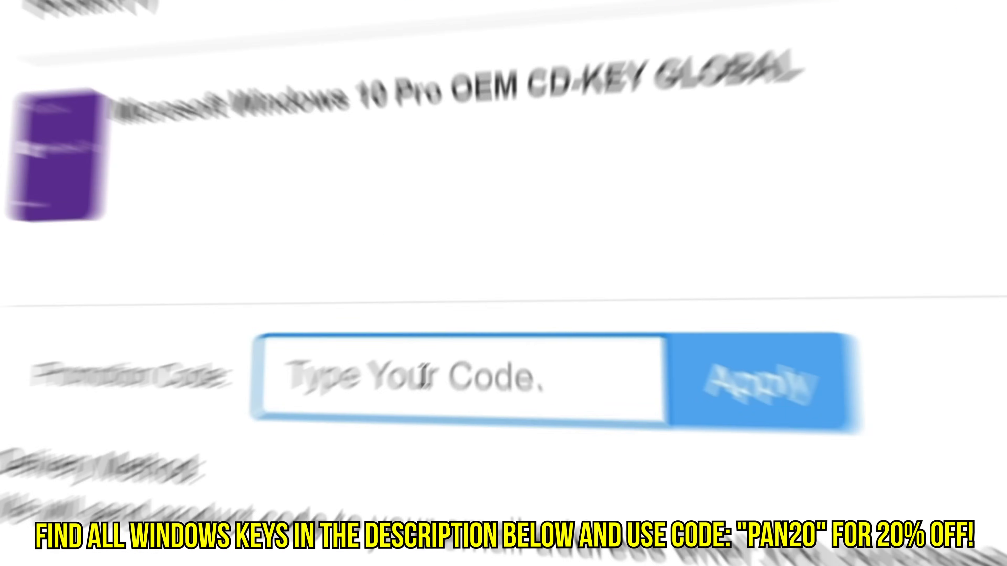
{"action": "type", "text": "PAN20"}
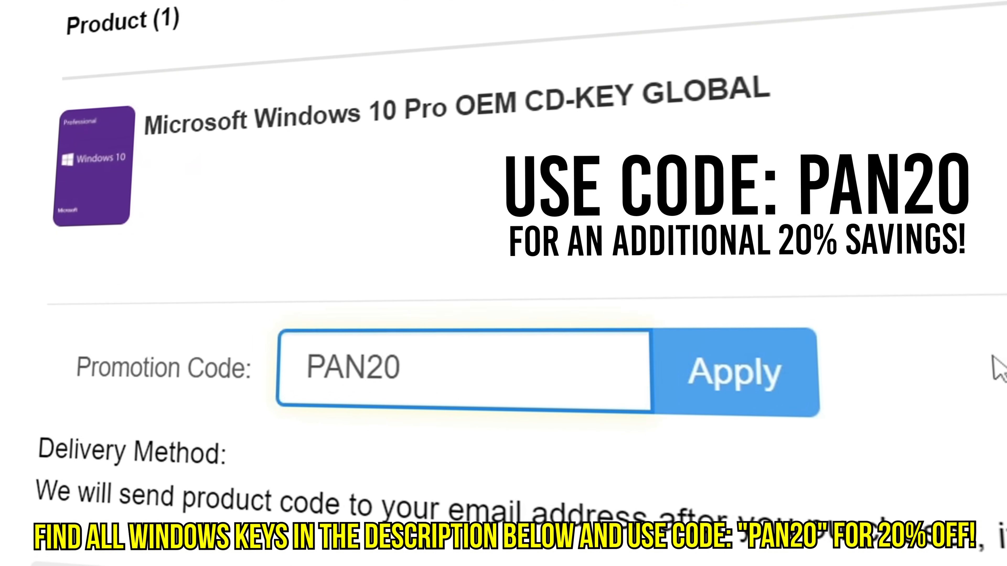
{"action": "left_click", "coordinate": [786, 382]}
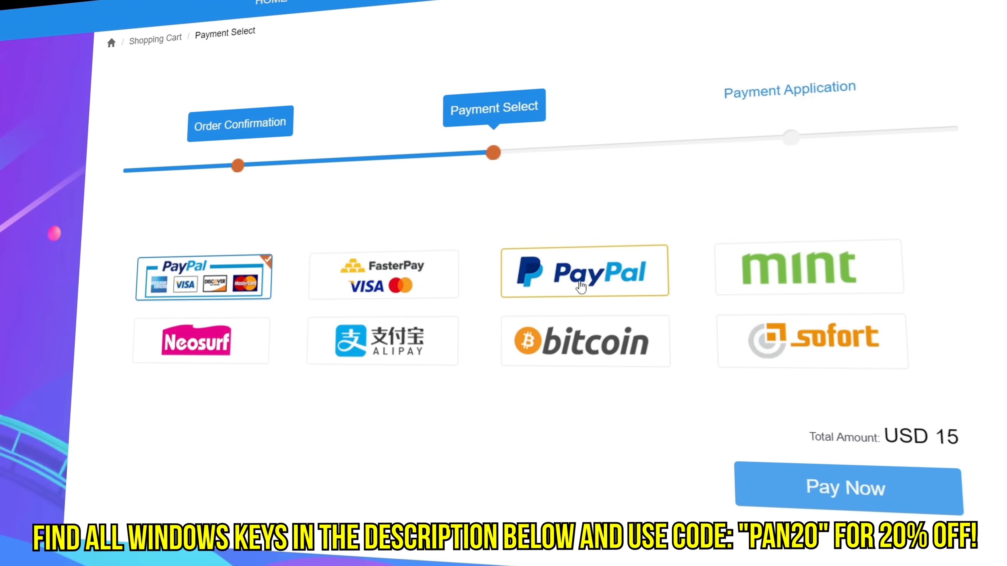
{"action": "left_click", "coordinate": [813, 483]}
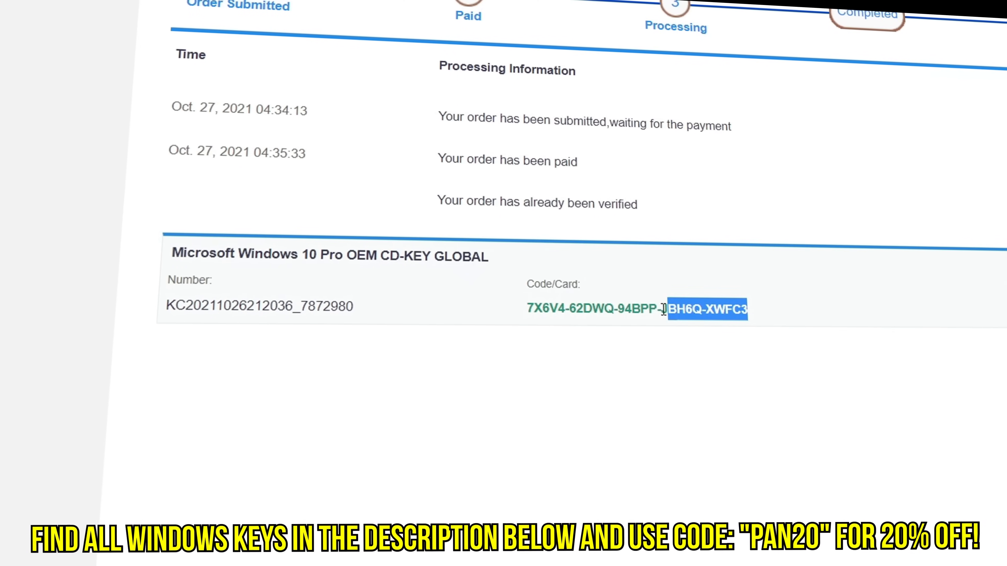
Copy the purchased Windows product key from the completed order's processing information.
{"action": "left_click_drag", "start_coordinate": [668, 308], "coordinate": [516, 308]}
{"action": "right_click", "coordinate": [669, 321]}
{"action": "left_click", "coordinate": [697, 325]}
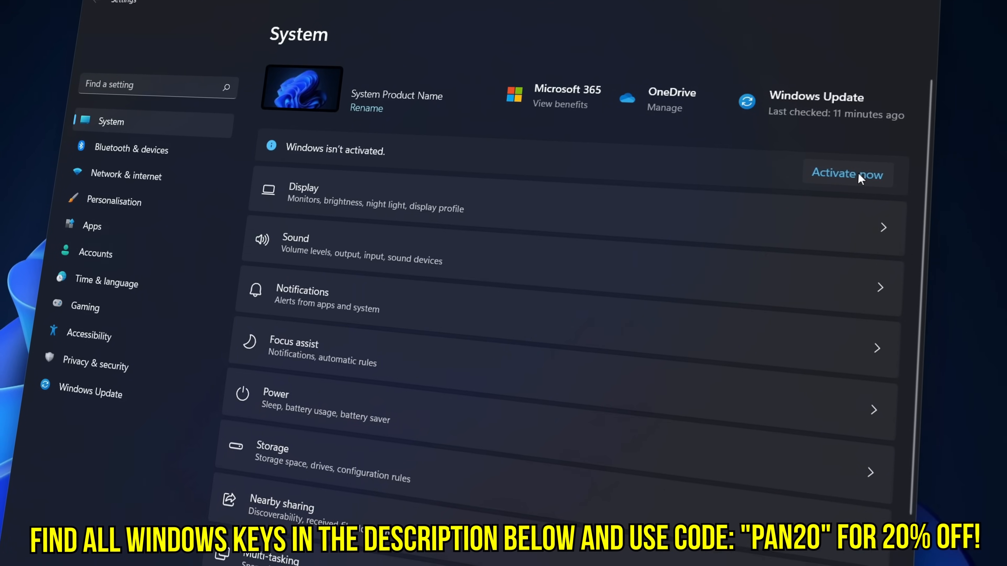
Change the Windows product key in the activation settings to the copied product key and start activation.
{"action": "left_click", "coordinate": [858, 173]}
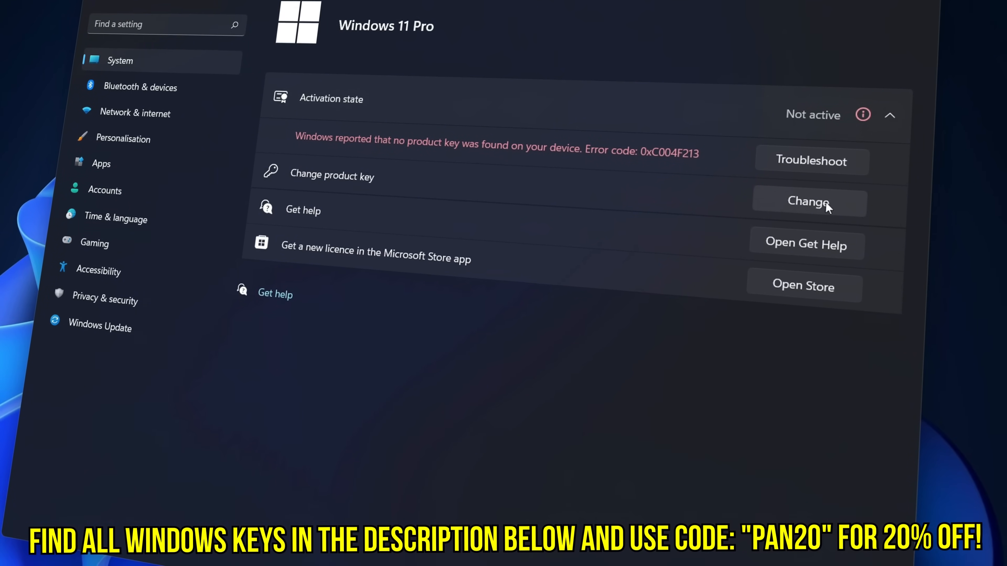
{"action": "left_click", "coordinate": [796, 204]}
{"action": "right_click", "coordinate": [330, 254]}
{"action": "left_click", "coordinate": [362, 265]}
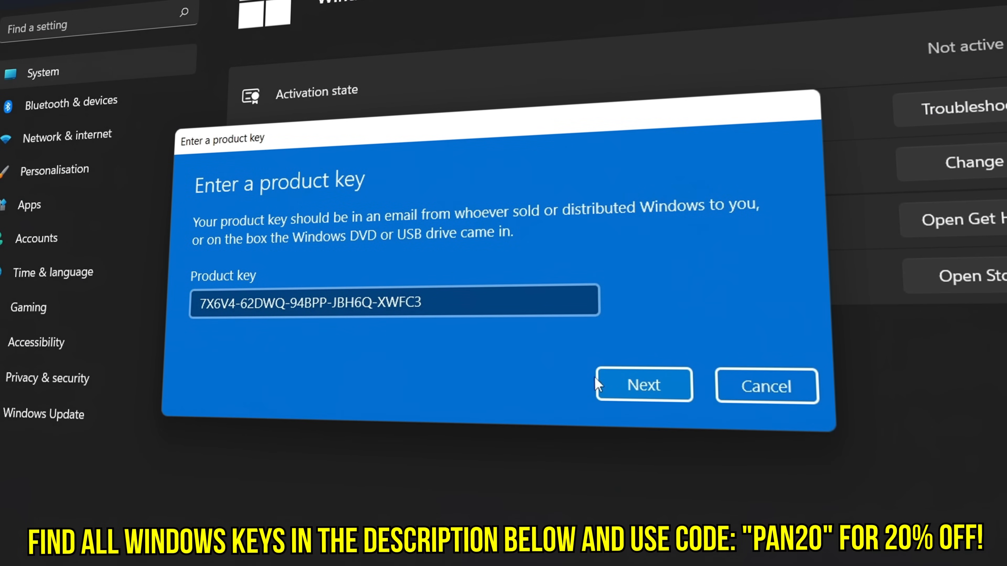
{"action": "left_click", "coordinate": [644, 385]}
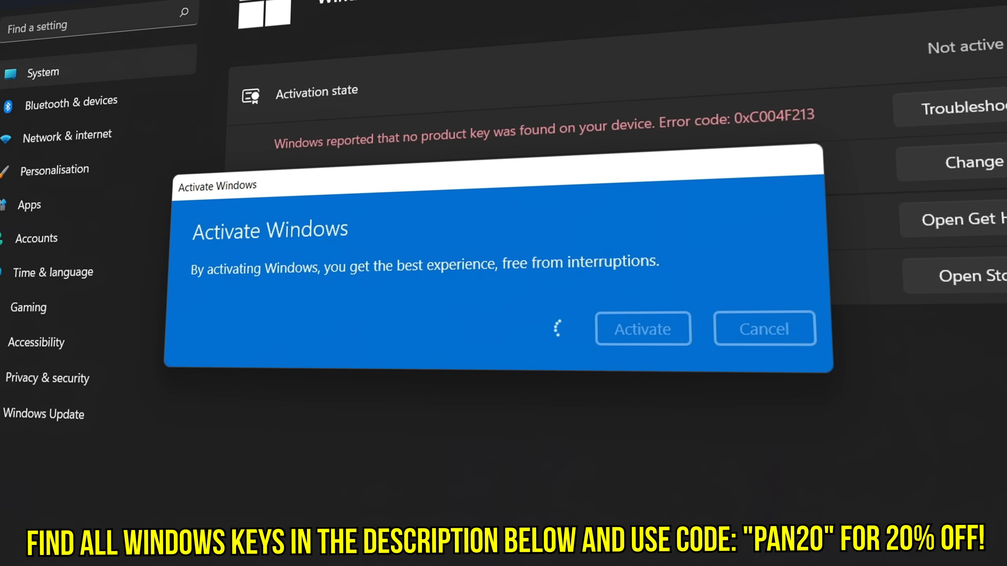
{"action": "left_click", "coordinate": [757, 337]}
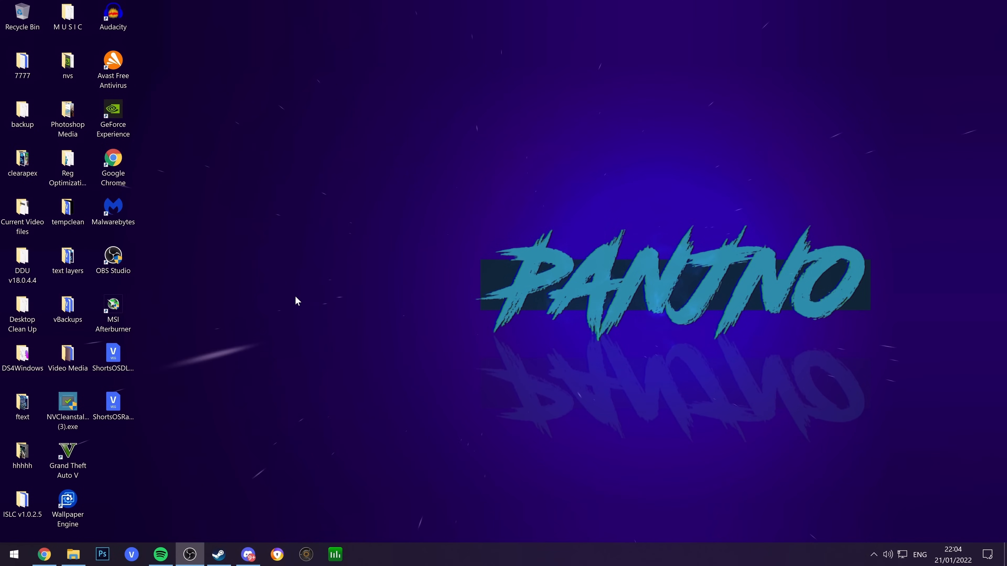
Search Windows for "remove", open Add or remove programs and uninstall Discord.
{"action": "key", "text": "super"}
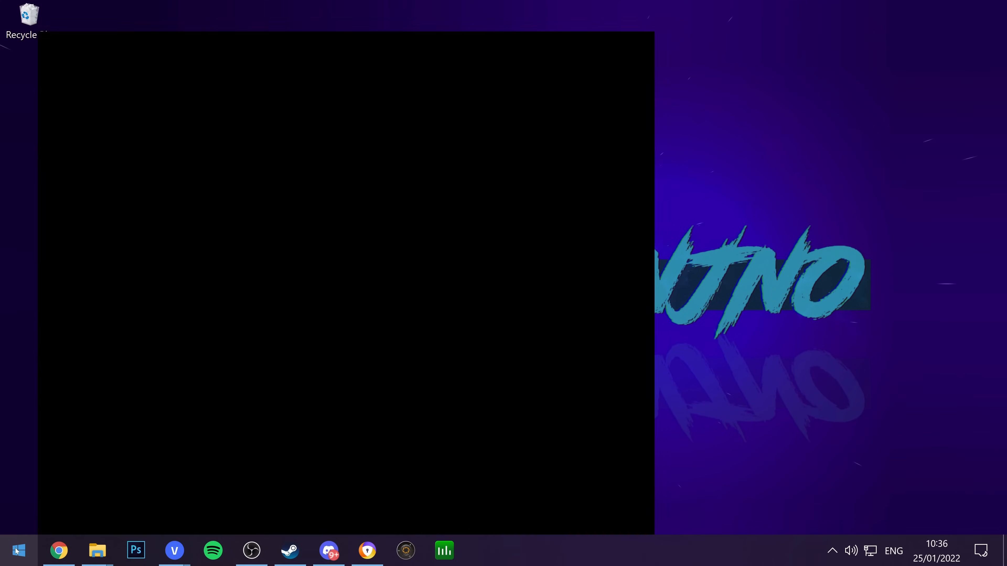
{"action": "type", "text": "remove"}
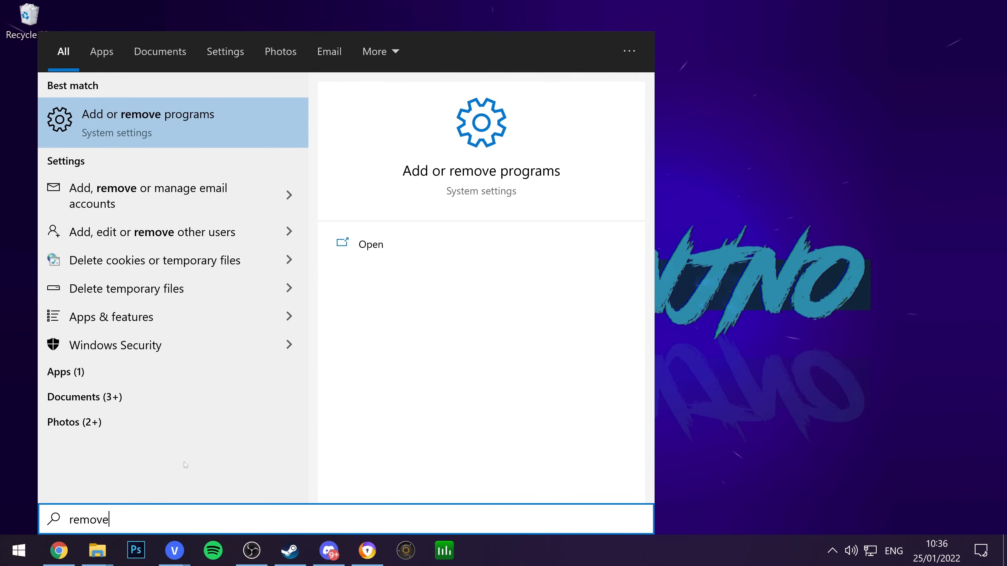
{"action": "left_click", "coordinate": [148, 123]}
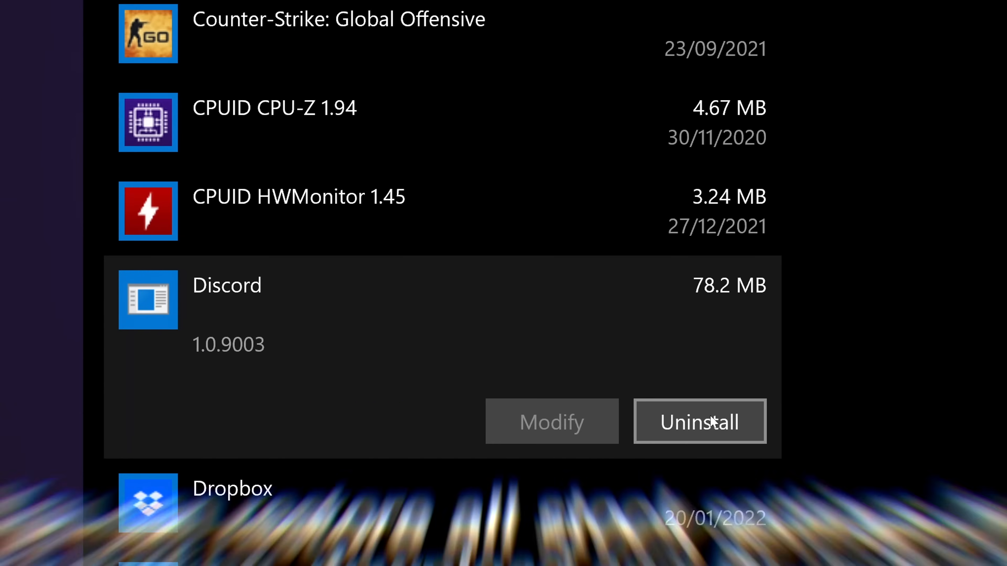
{"action": "left_click", "coordinate": [709, 421]}
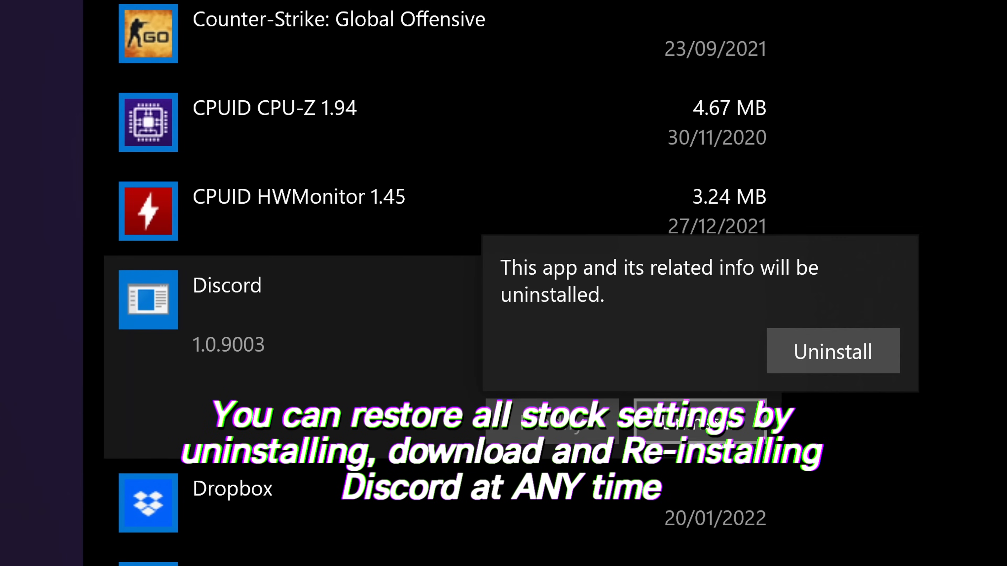
{"action": "left_click", "coordinate": [862, 355]}
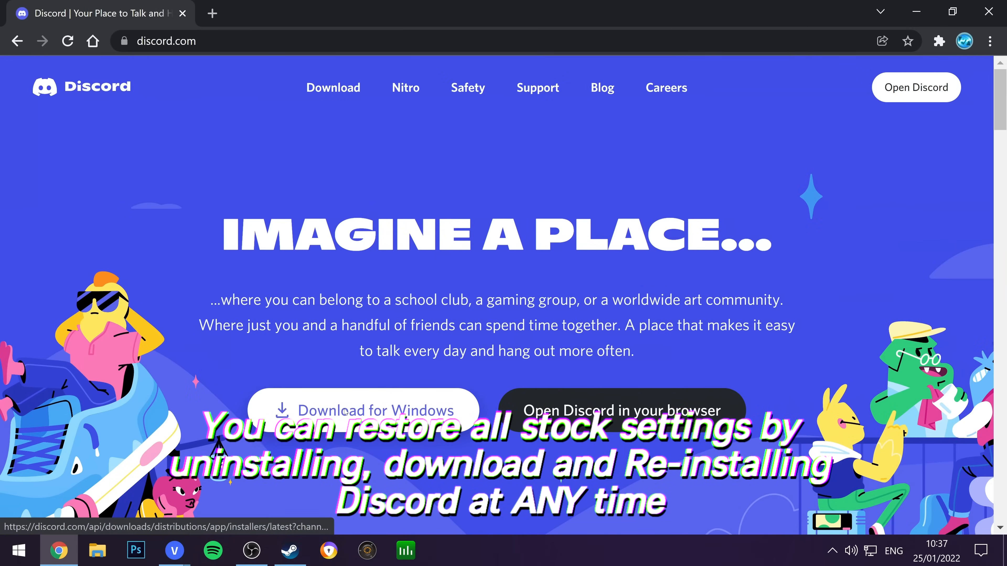
Download the Discord installer for Windows from discord.com and close the browser.
{"action": "left_click", "coordinate": [345, 412]}
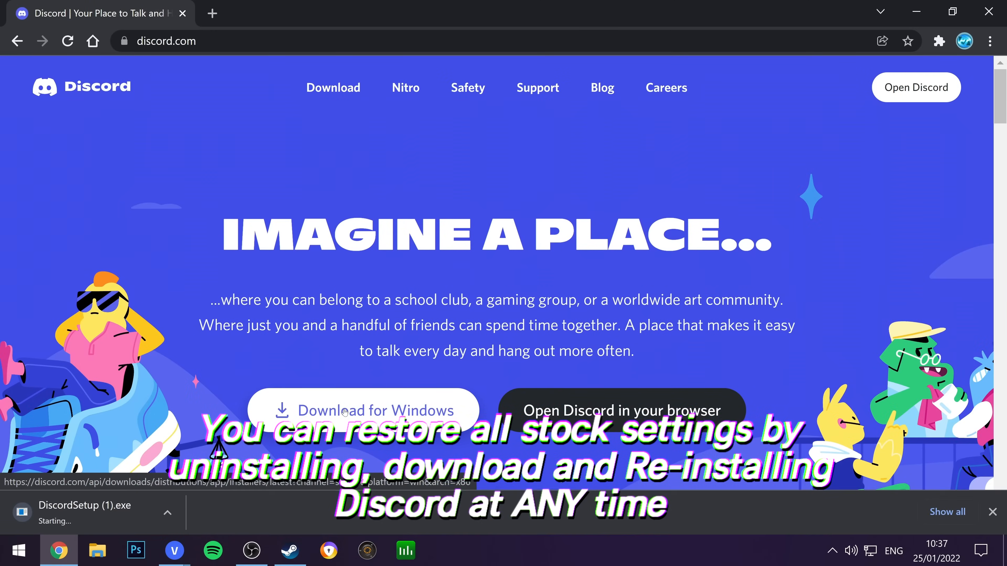
{"action": "left_click", "coordinate": [167, 513]}
{"action": "left_click", "coordinate": [190, 413]}
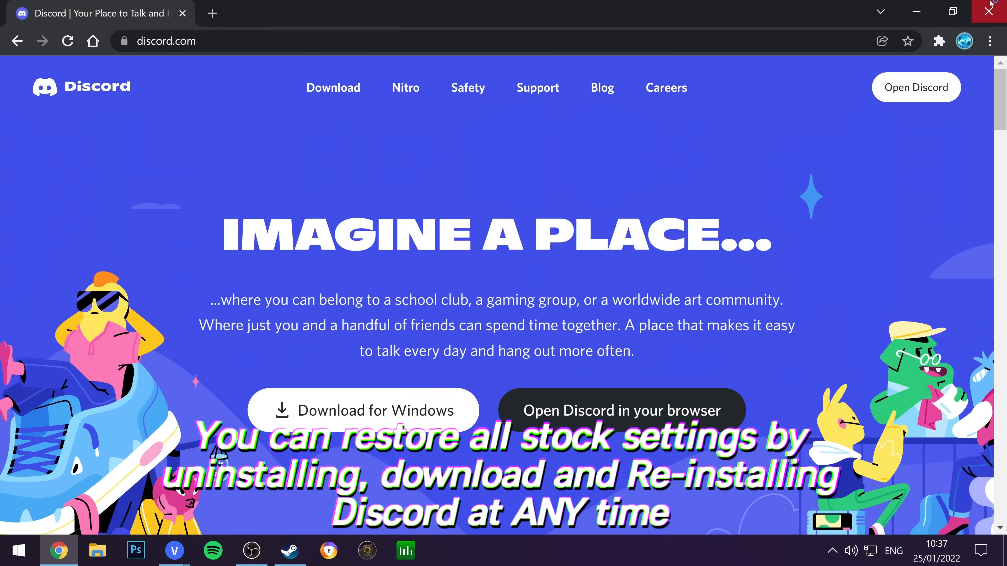
{"action": "left_click", "coordinate": [988, 11]}
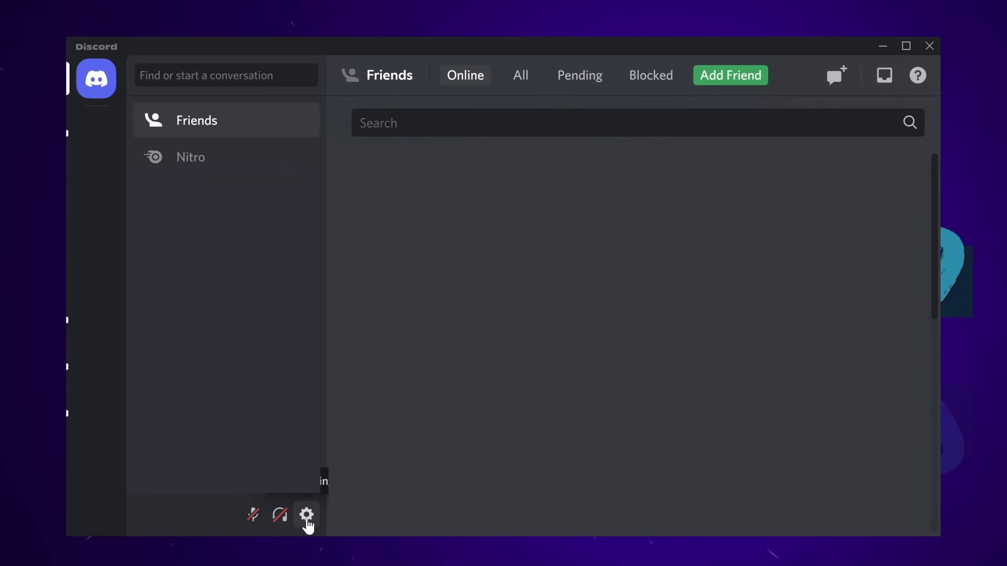
Enable Reduced Motion in Discord's Accessibility settings.
{"action": "left_click", "coordinate": [307, 516]}
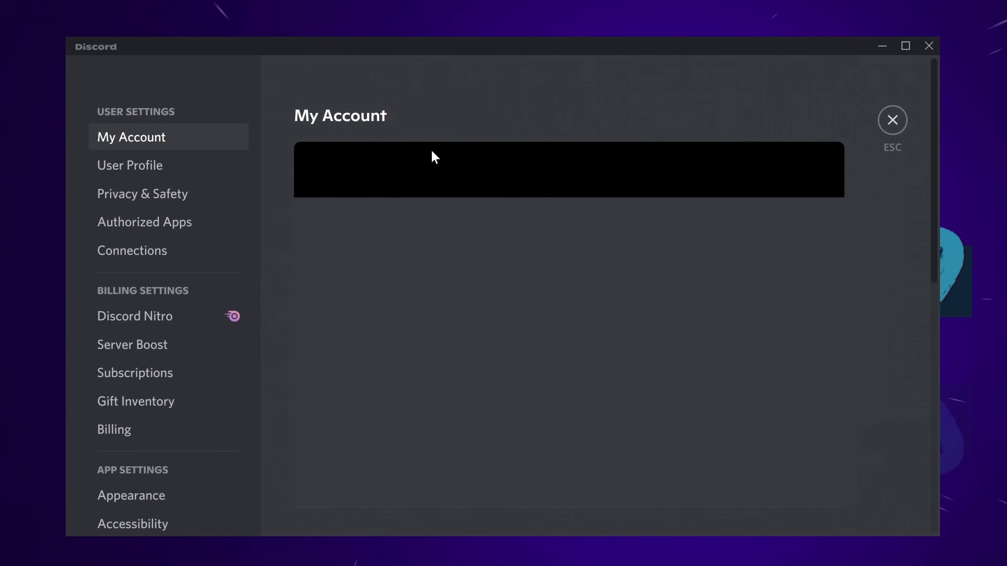
{"action": "scroll", "coordinate": [142, 274], "scroll_direction": "down", "scroll_amount": 2}
{"action": "scroll", "coordinate": [141, 274], "scroll_direction": "down", "scroll_amount": 4}
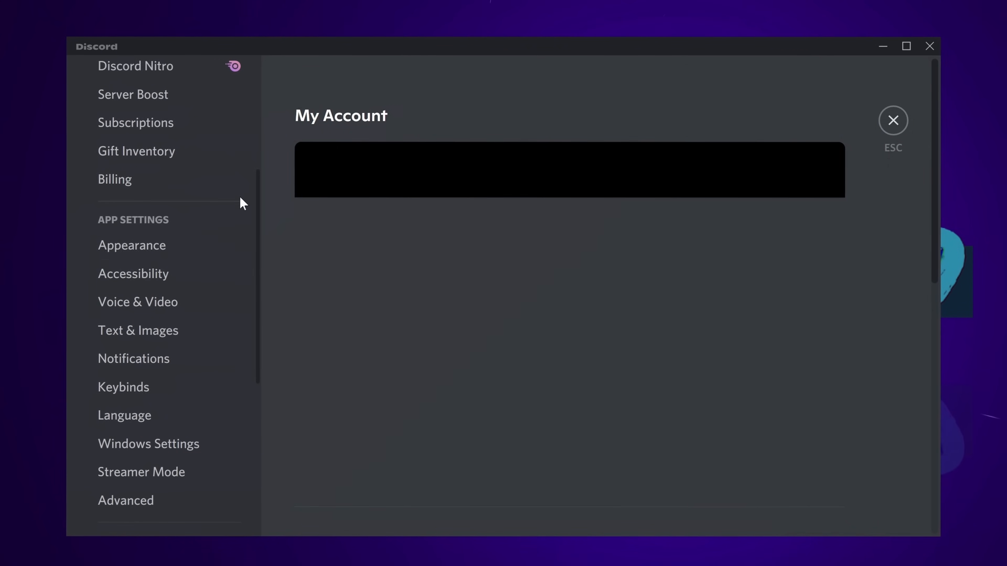
{"action": "left_click", "coordinate": [171, 284]}
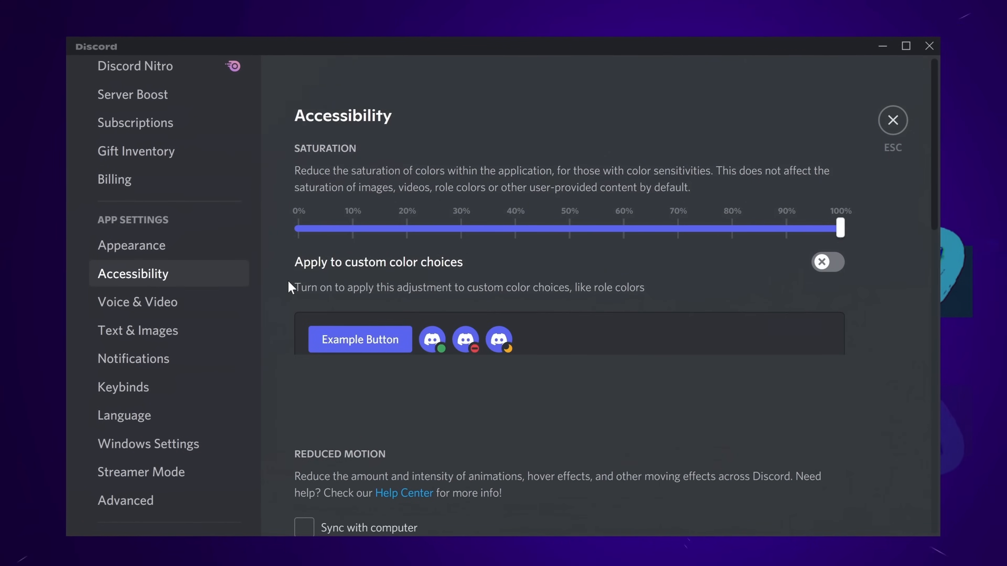
{"action": "scroll", "coordinate": [288, 281], "scroll_direction": "down", "scroll_amount": 5}
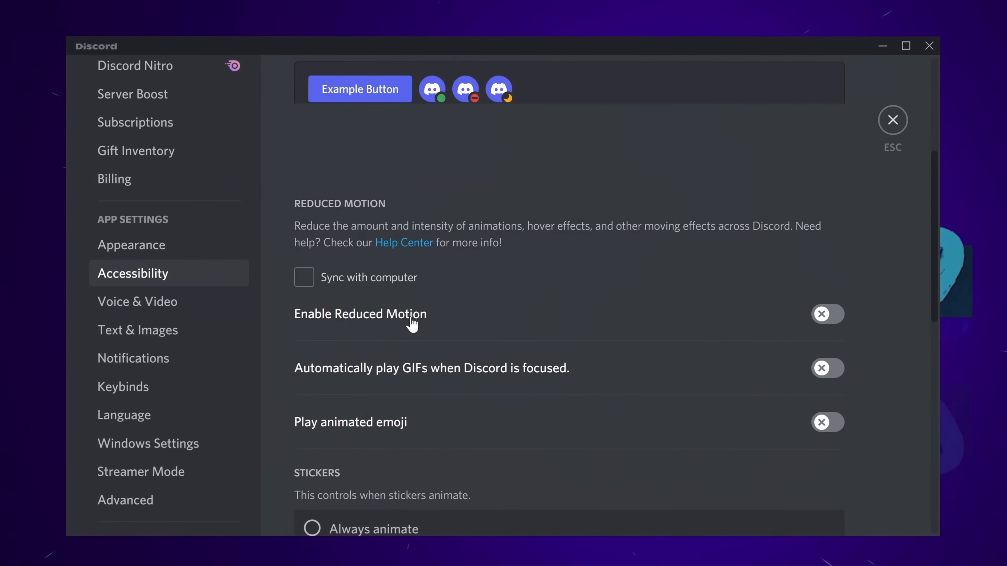
{"action": "left_click", "coordinate": [833, 316]}
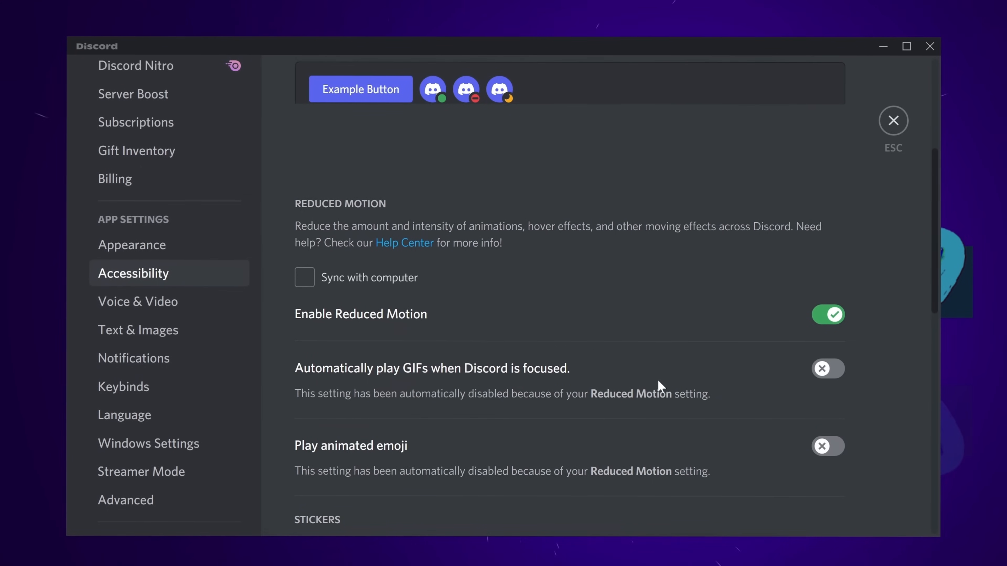
Set sticker animation to Never animate in the Accessibility settings.
{"action": "scroll", "coordinate": [817, 373], "scroll_direction": "down", "scroll_amount": 2}
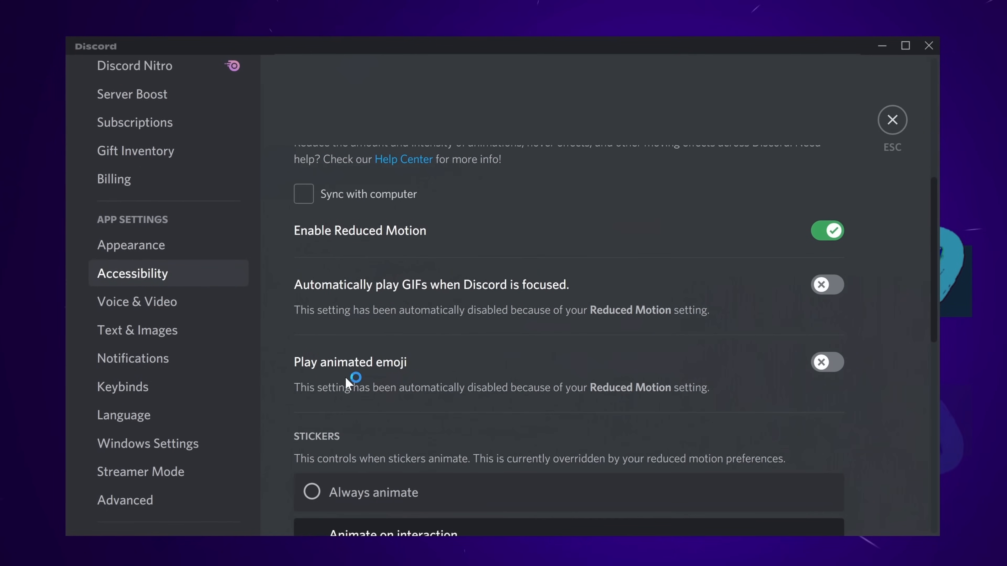
{"action": "scroll", "coordinate": [823, 373], "scroll_direction": "down", "scroll_amount": 4}
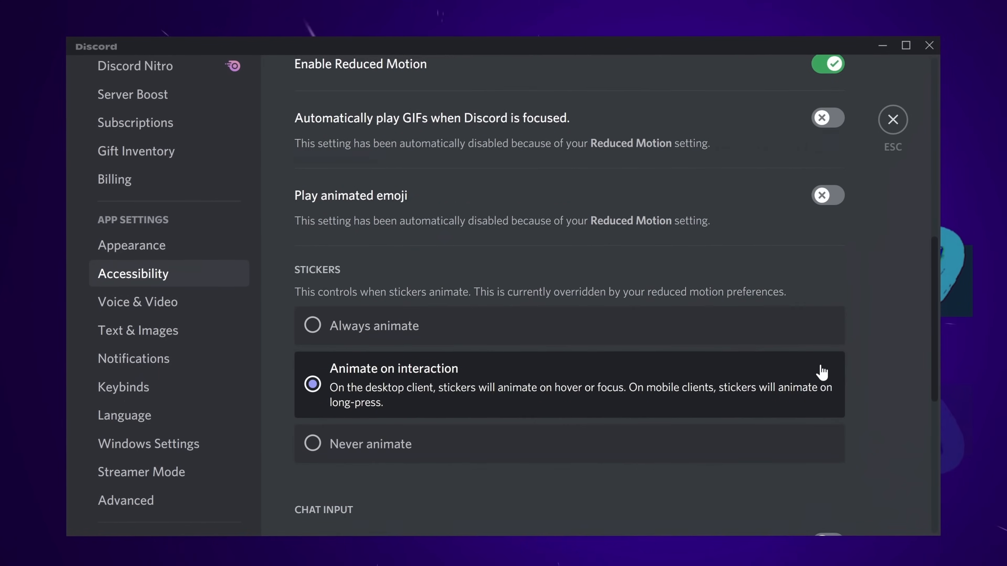
{"action": "scroll", "coordinate": [823, 373], "scroll_direction": "down", "scroll_amount": 2}
{"action": "left_click", "coordinate": [376, 359]}
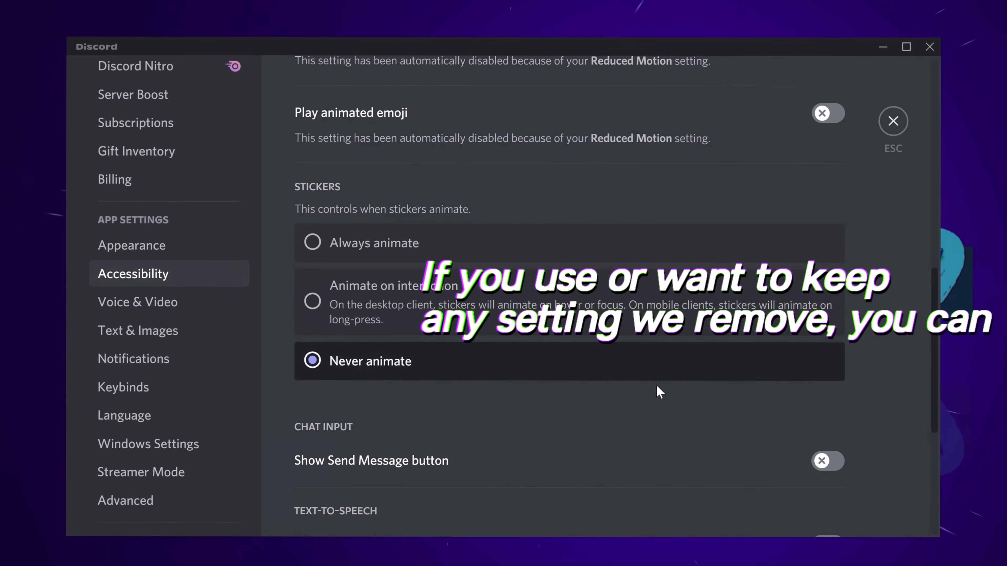
{"action": "scroll", "coordinate": [598, 359], "scroll_direction": "down", "scroll_amount": 3}
{"action": "scroll", "coordinate": [594, 359], "scroll_direction": "up", "scroll_amount": 5}
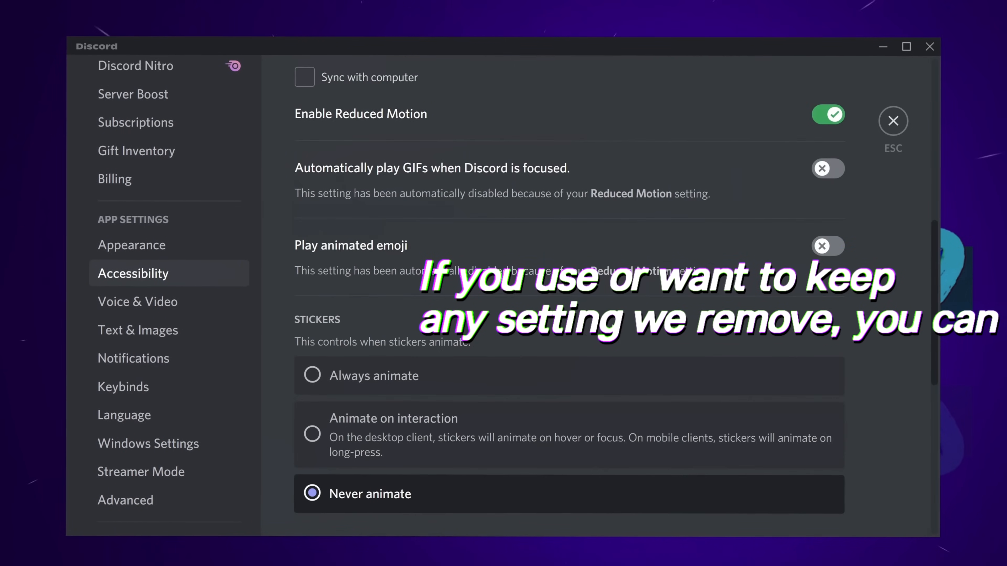
Review the Voice & Video settings, including the camera, video codec and voice processing options.
{"action": "left_click", "coordinate": [186, 304]}
{"action": "scroll", "coordinate": [531, 225], "scroll_direction": "down", "scroll_amount": 15}
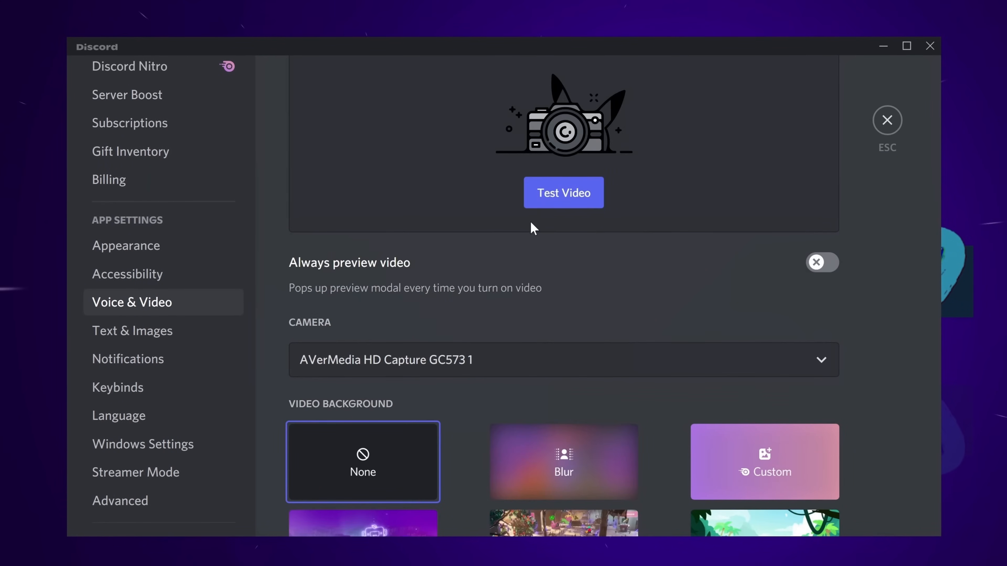
{"action": "scroll", "coordinate": [525, 224], "scroll_direction": "down", "scroll_amount": 3}
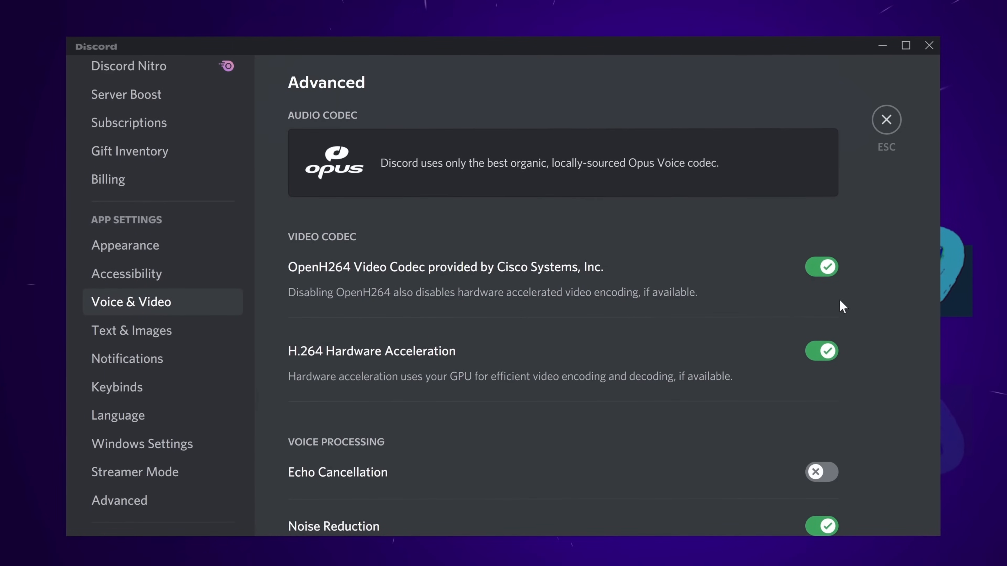
{"action": "scroll", "coordinate": [733, 294], "scroll_direction": "down", "scroll_amount": 4}
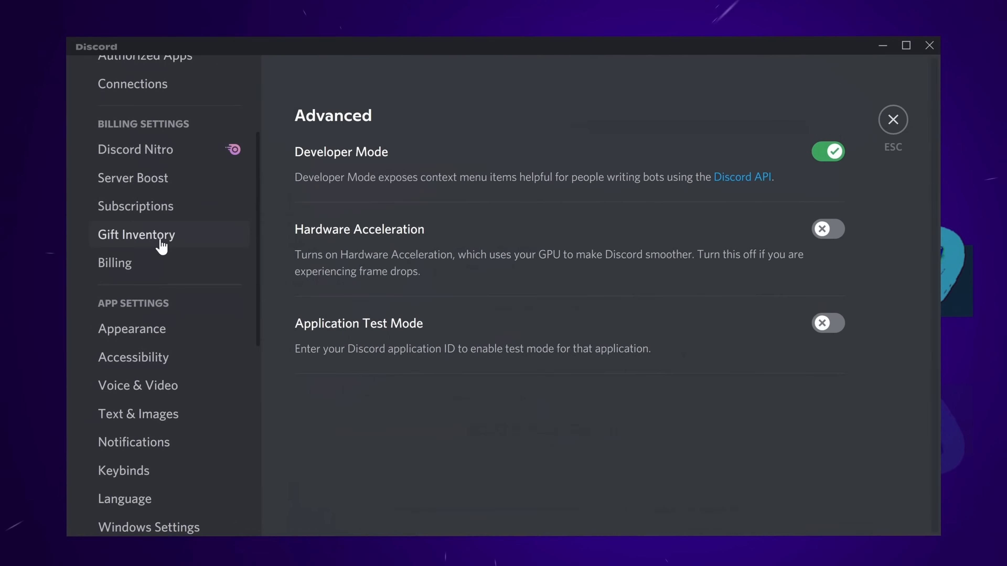
Review the Hardware Acceleration setting and the in-game overlay switch in the Game Overlay settings.
{"action": "scroll", "coordinate": [170, 325], "scroll_direction": "down", "scroll_amount": 4}
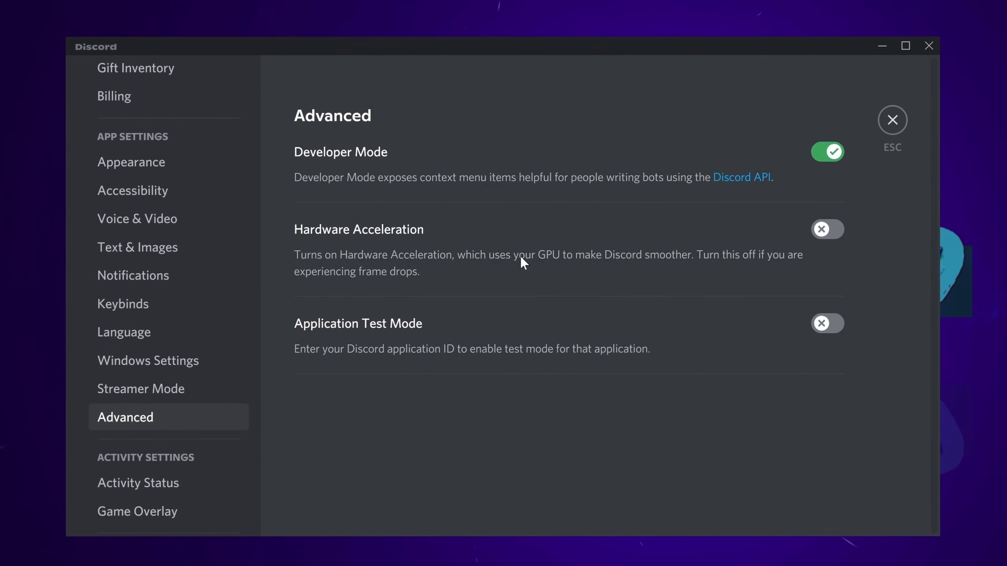
{"action": "scroll", "coordinate": [157, 338], "scroll_direction": "down", "scroll_amount": 4}
{"action": "left_click", "coordinate": [155, 345]}
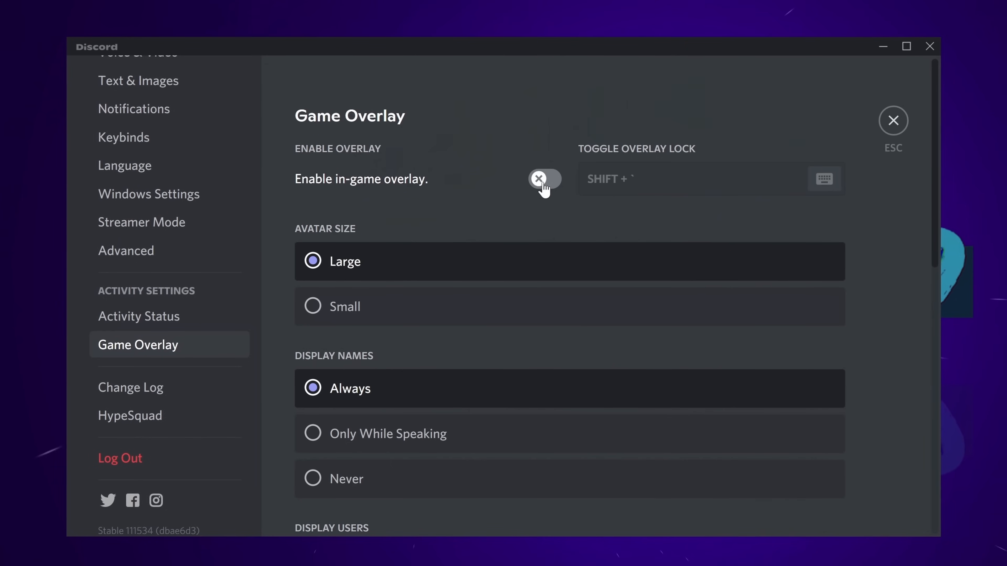
{"action": "scroll", "coordinate": [221, 278], "scroll_direction": "up", "scroll_amount": 3}
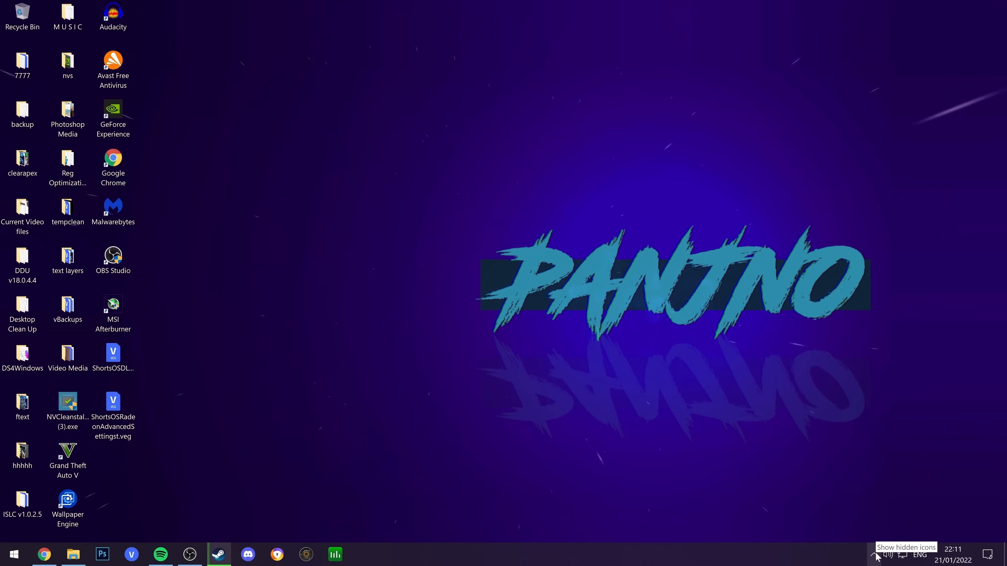
Quit Discord completely from the hidden icons in the system tray.
{"action": "left_click", "coordinate": [874, 555]}
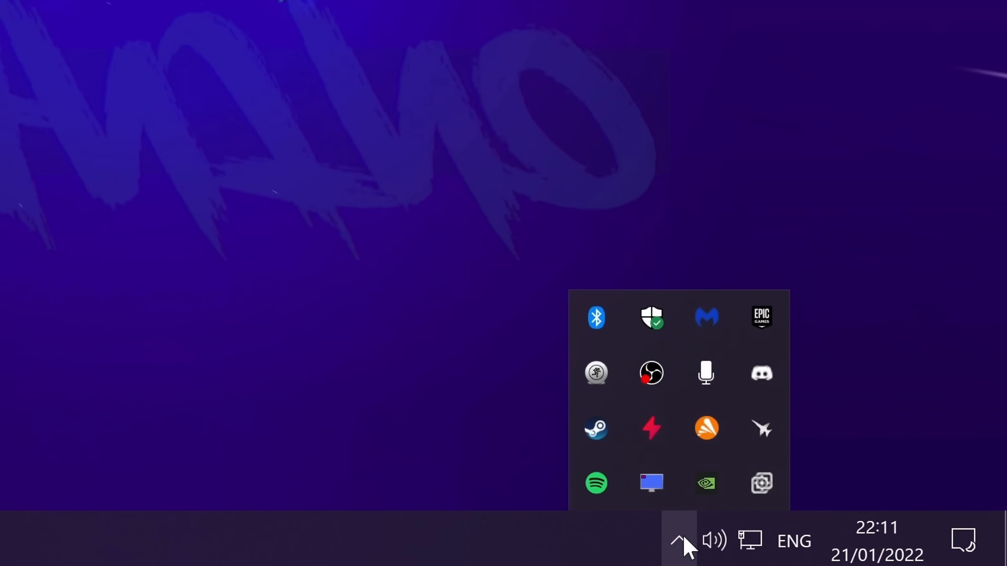
{"action": "right_click", "coordinate": [763, 377]}
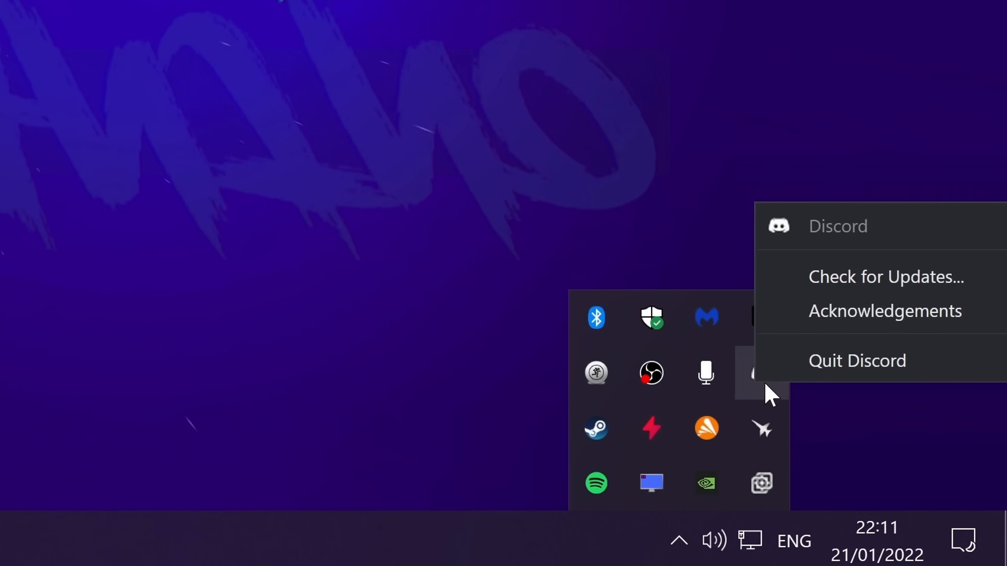
{"action": "left_click", "coordinate": [790, 373]}
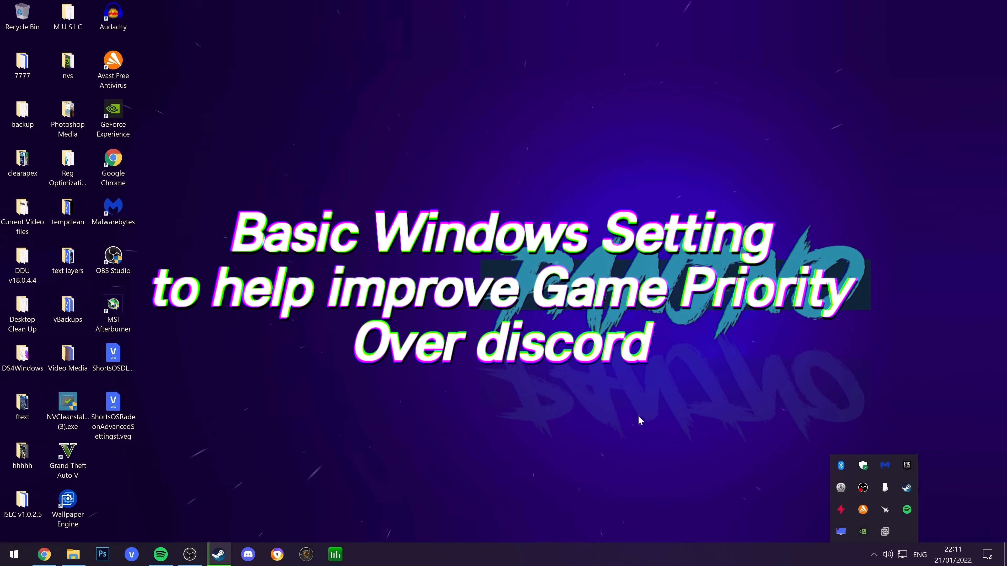
Search Windows for "gpu settings" and open the Graphics settings page.
{"action": "left_click", "coordinate": [91, 194]}
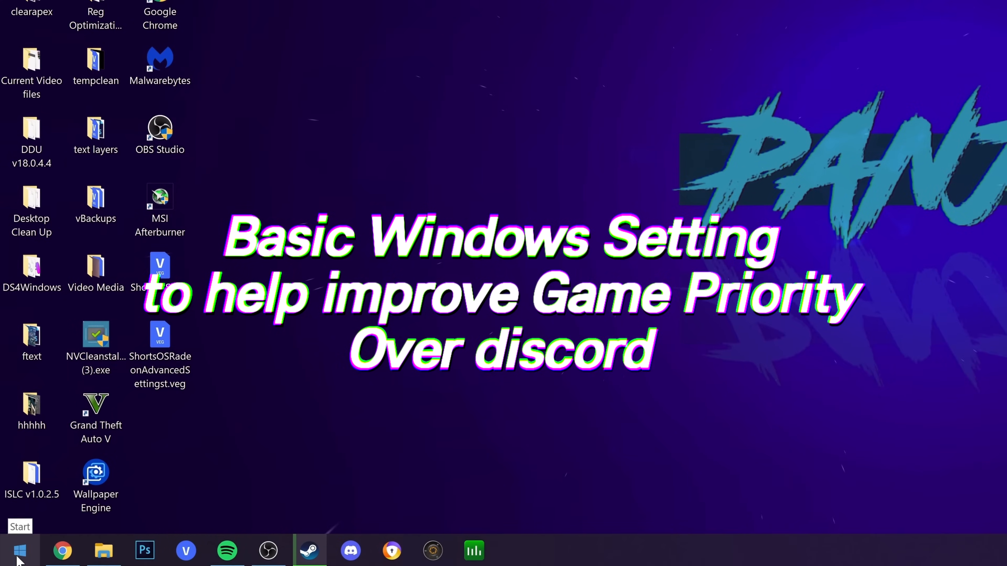
{"action": "left_click", "coordinate": [19, 550]}
{"action": "type", "text": "gpu se"}
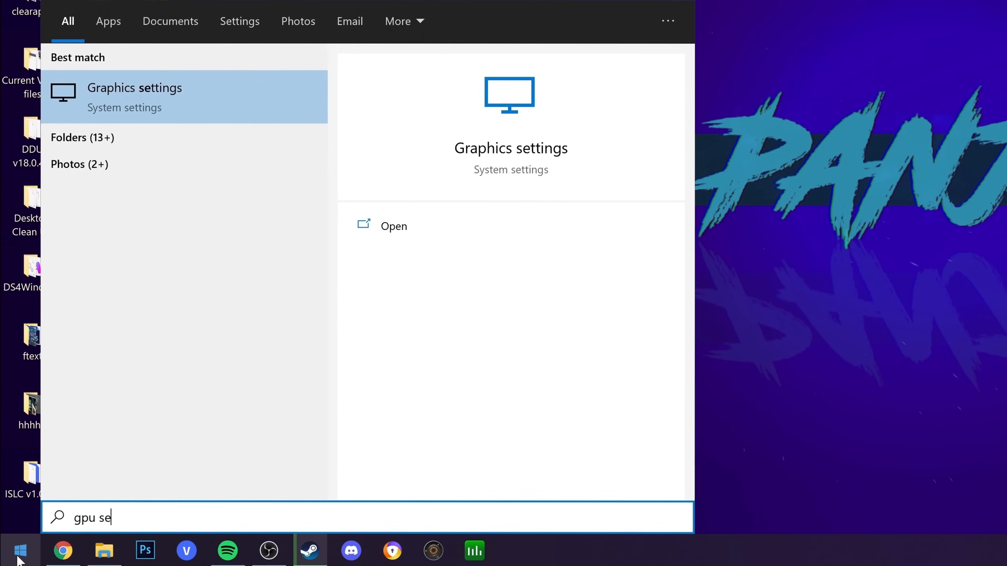
{"action": "type", "text": "ttings"}
{"action": "left_click", "coordinate": [293, 99]}
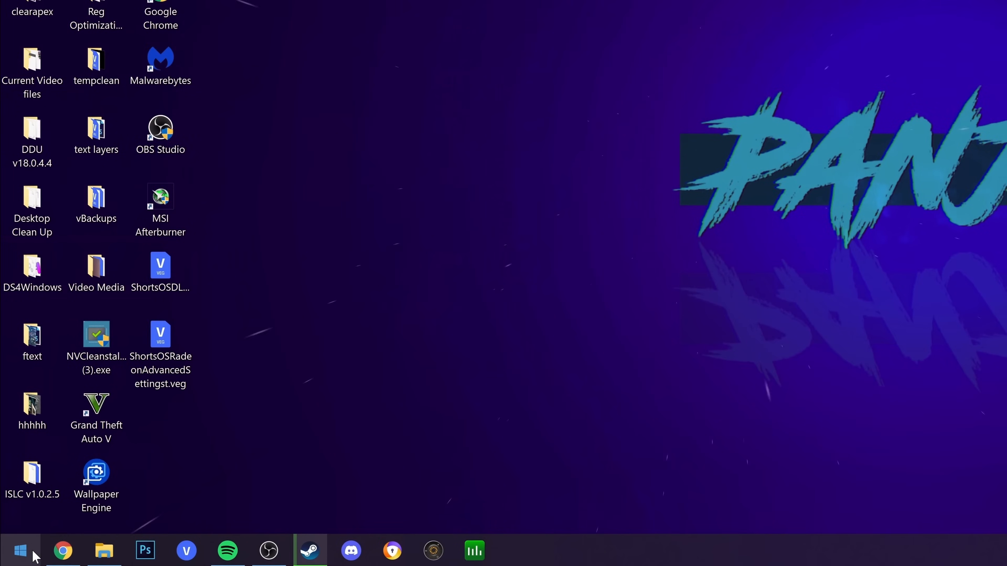
Open the Windows Game Mode settings, check the Game Mode switch, and close the Settings window.
{"action": "left_click", "coordinate": [32, 554]}
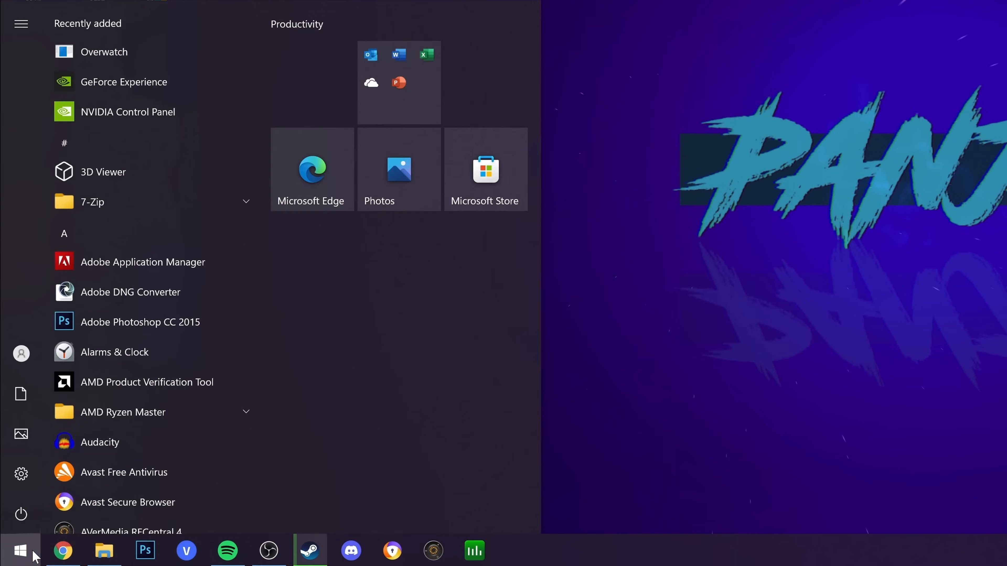
{"action": "type", "text": "game mode"}
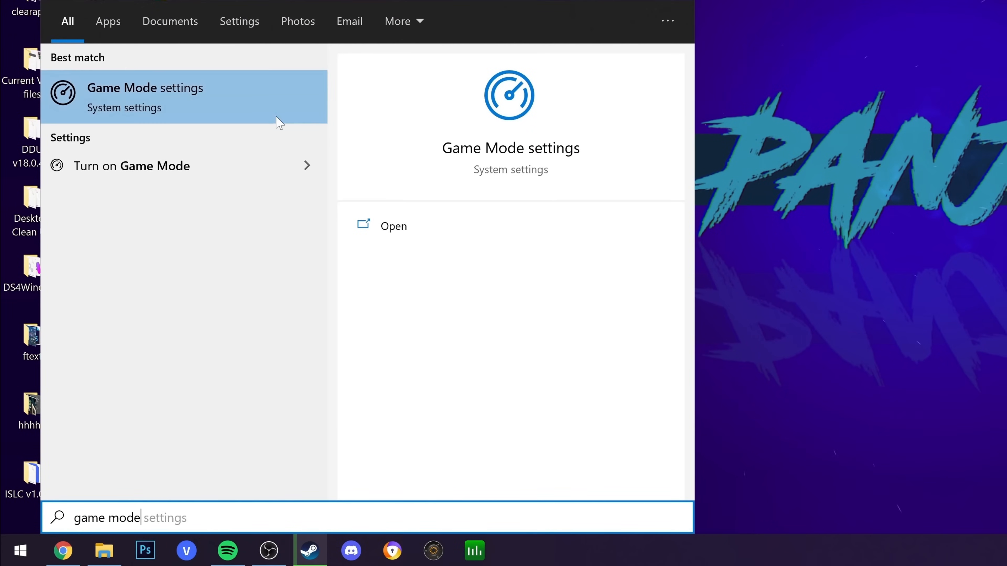
{"action": "left_click", "coordinate": [269, 105]}
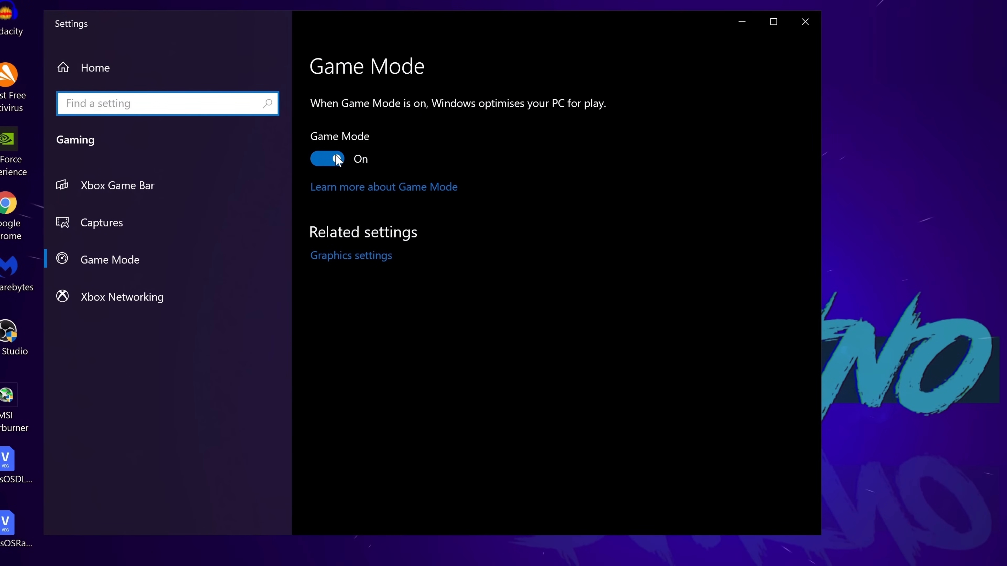
{"action": "left_click", "coordinate": [794, 27]}
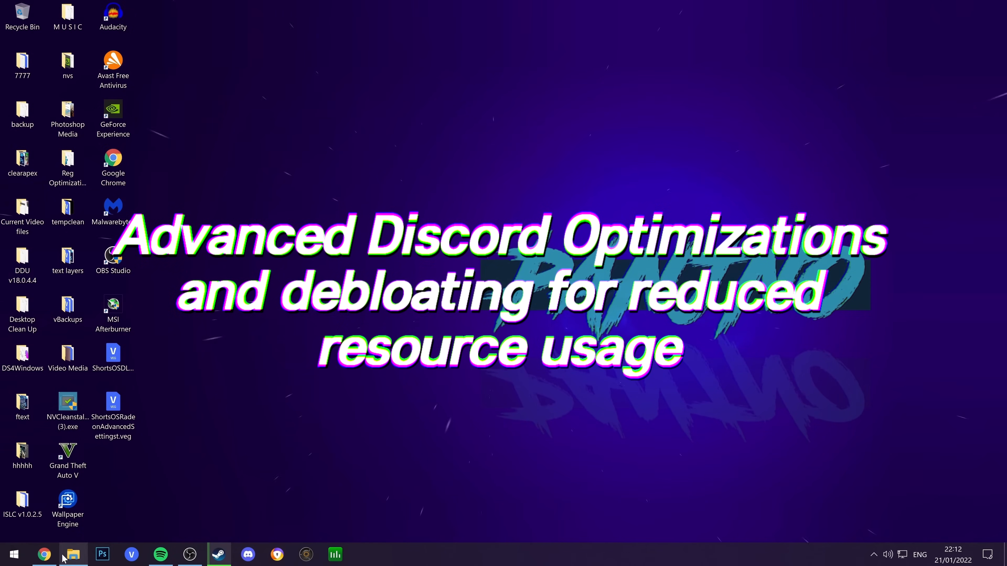
Open the %localappdata% folder from Windows search and go into its Discord folder.
{"action": "left_click", "coordinate": [14, 563]}
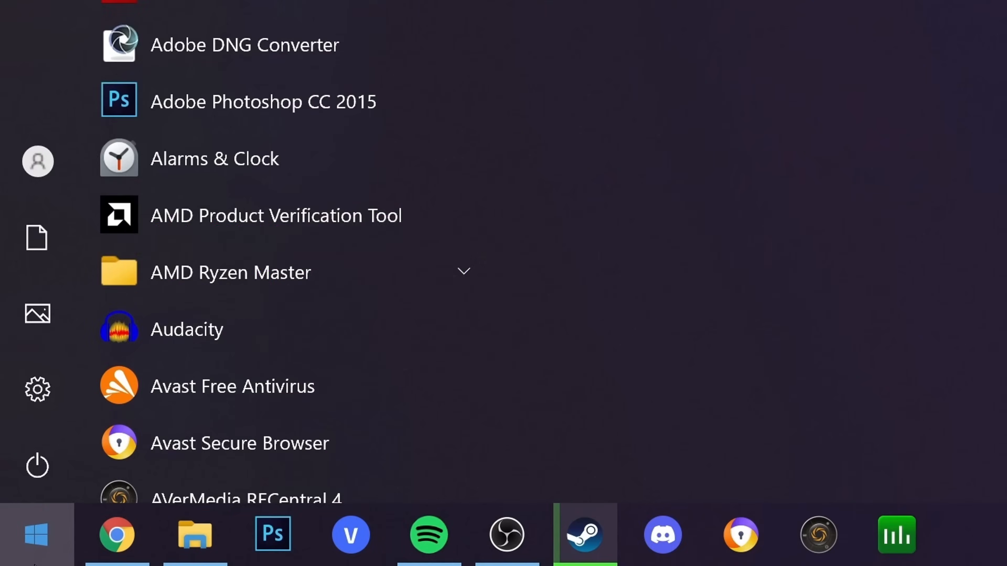
{"action": "type", "text": "%"}
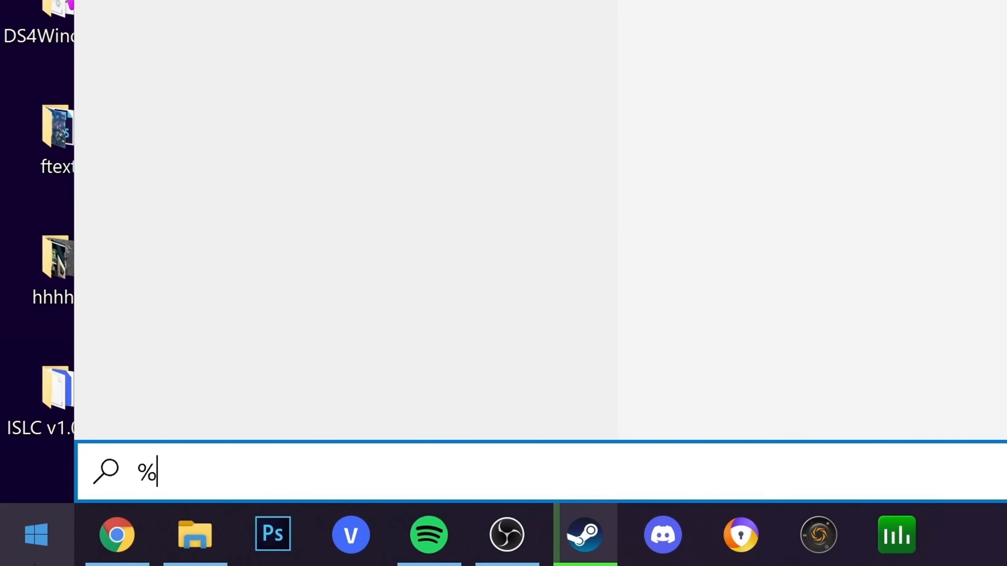
{"action": "type", "text": "localappdat"}
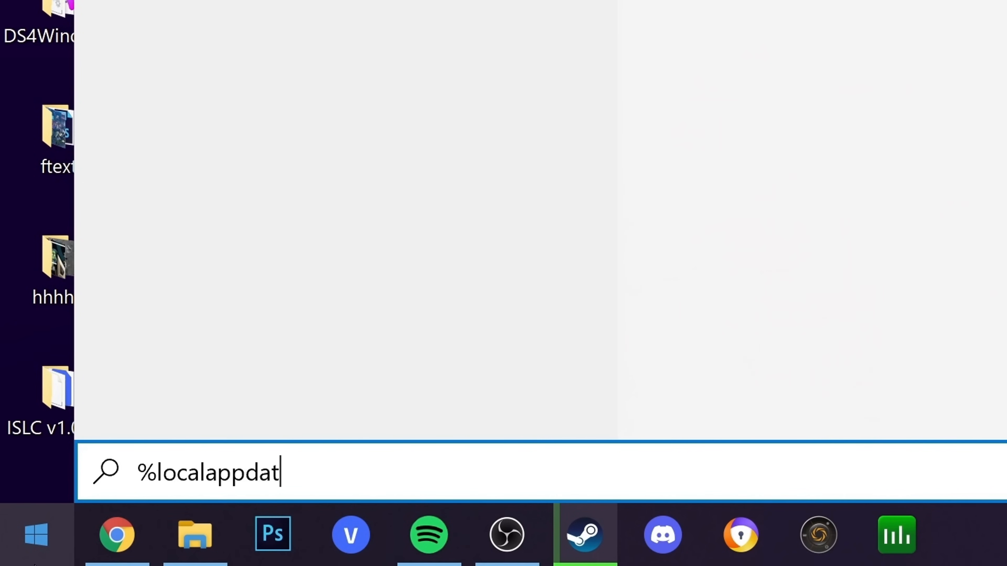
{"action": "type", "text": "a%"}
{"action": "key", "text": "Return"}
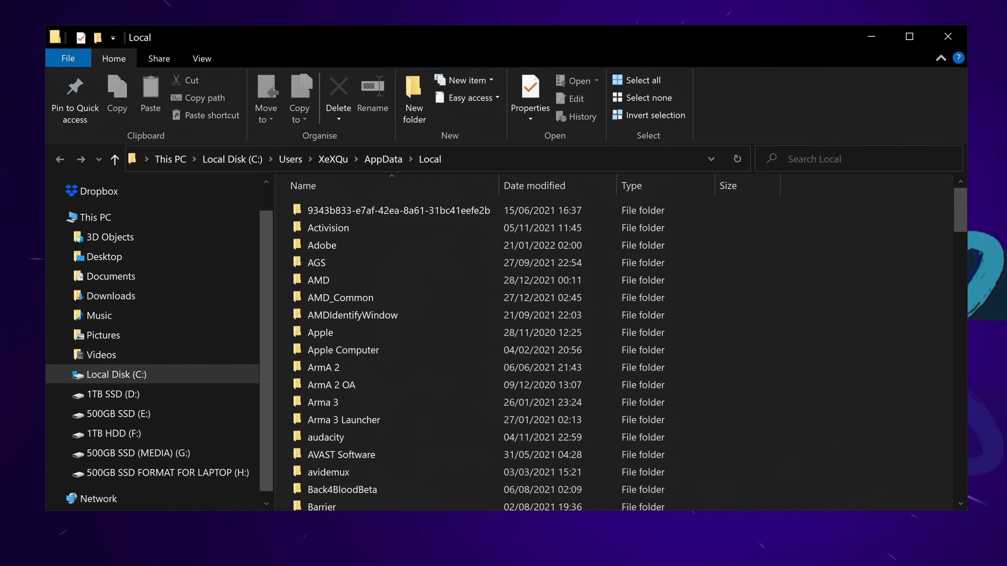
{"action": "scroll", "coordinate": [432, 336], "scroll_direction": "down", "scroll_amount": 5}
{"action": "scroll", "coordinate": [428, 344], "scroll_direction": "down", "scroll_amount": 4}
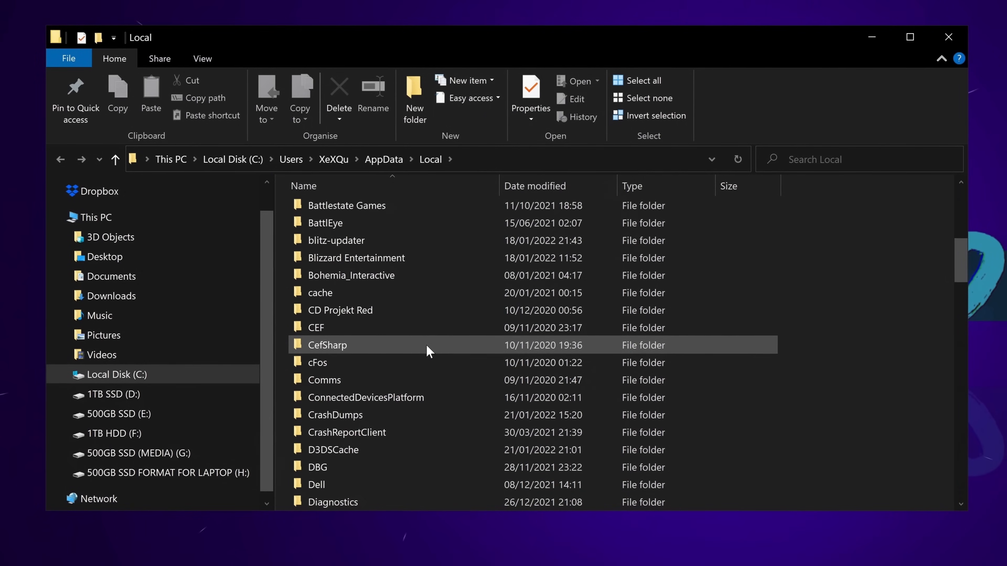
{"action": "double_click", "coordinate": [350, 434]}
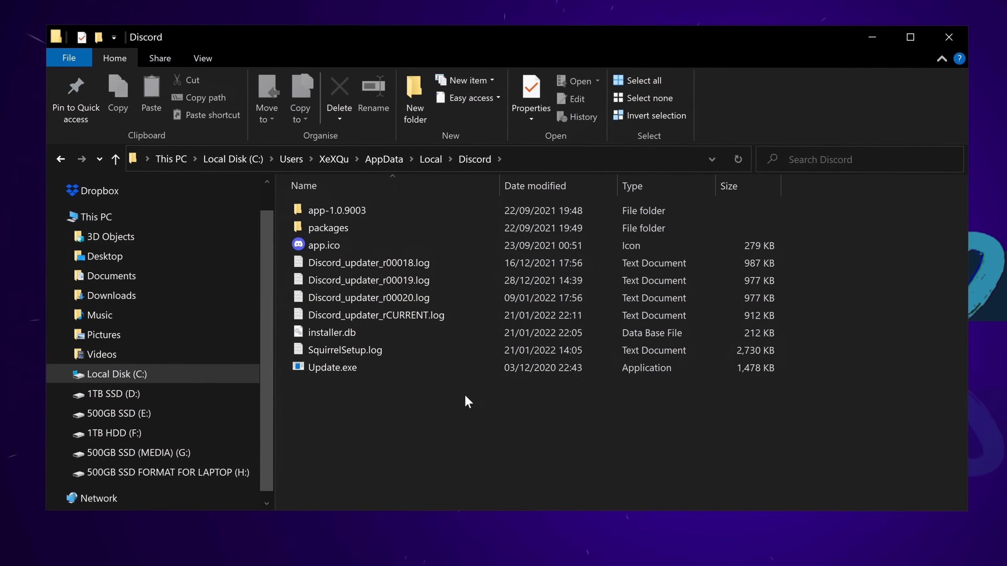
Check the app-1.0.9003 folder in the Discord directory for a modules subfolder, ending inside app-1.0.9003.
{"action": "left_click", "coordinate": [388, 216]}
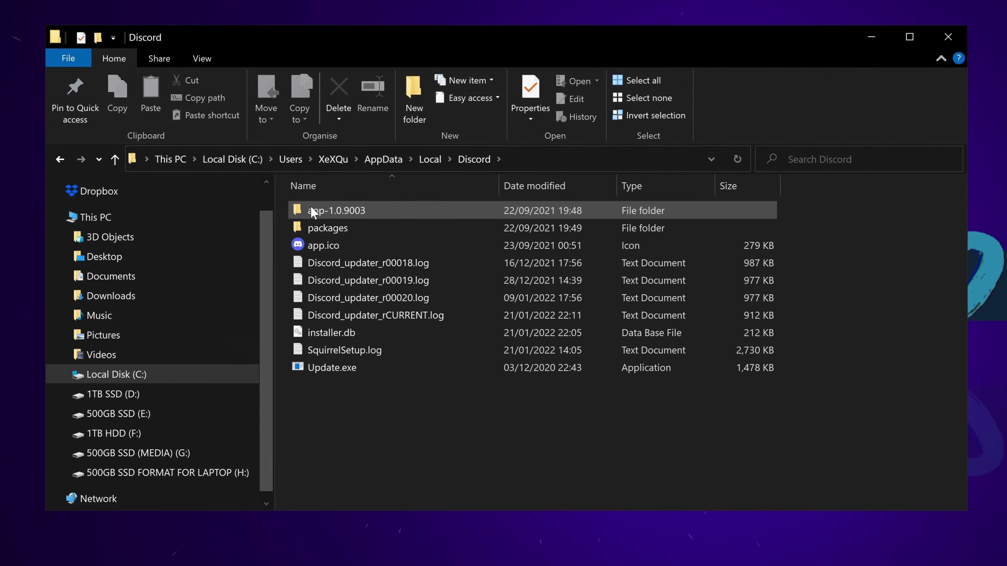
{"action": "left_click", "coordinate": [315, 215]}
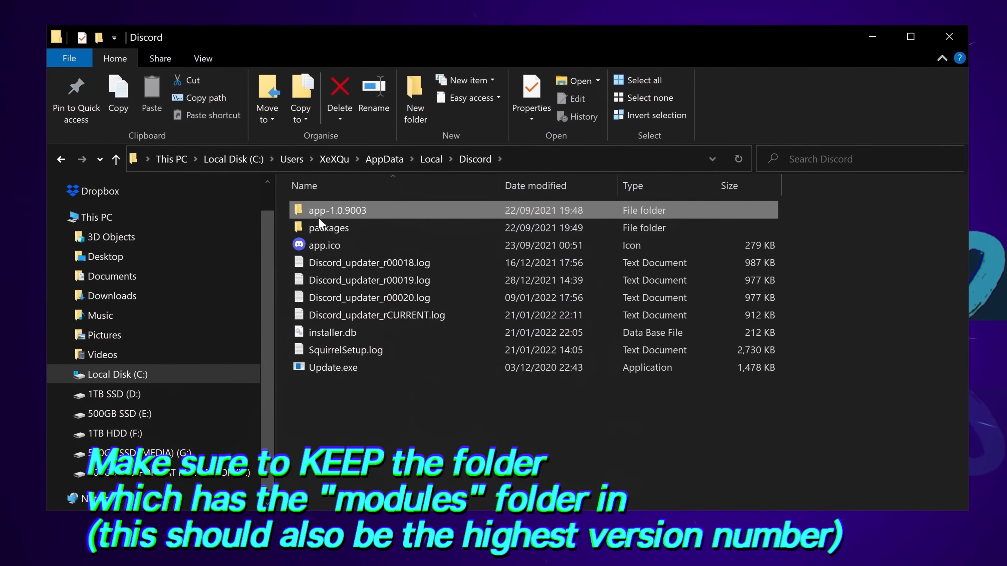
{"action": "double_click", "coordinate": [318, 215]}
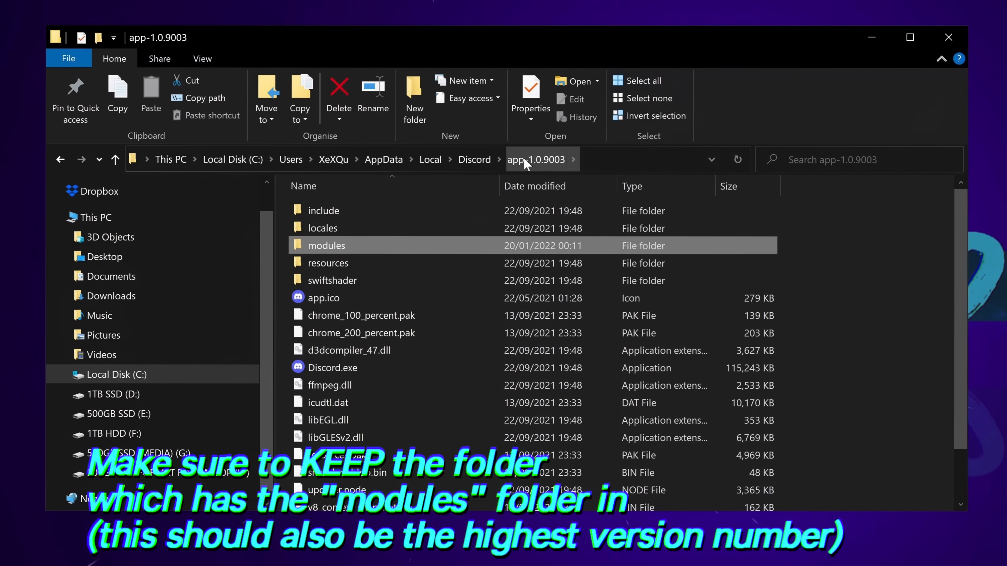
{"action": "left_click", "coordinate": [474, 160]}
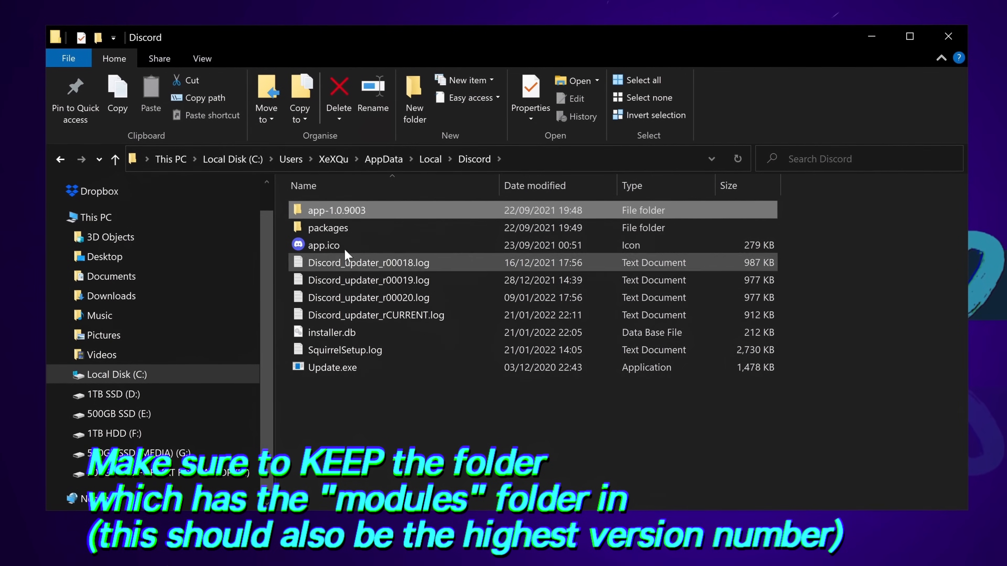
{"action": "double_click", "coordinate": [313, 214]}
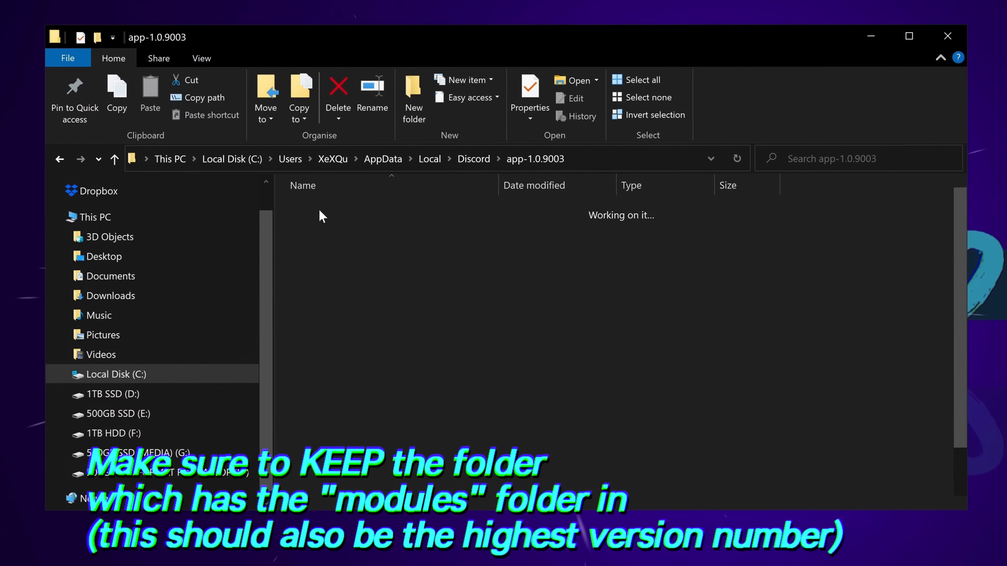
{"action": "left_click", "coordinate": [59, 159]}
{"action": "double_click", "coordinate": [345, 208]}
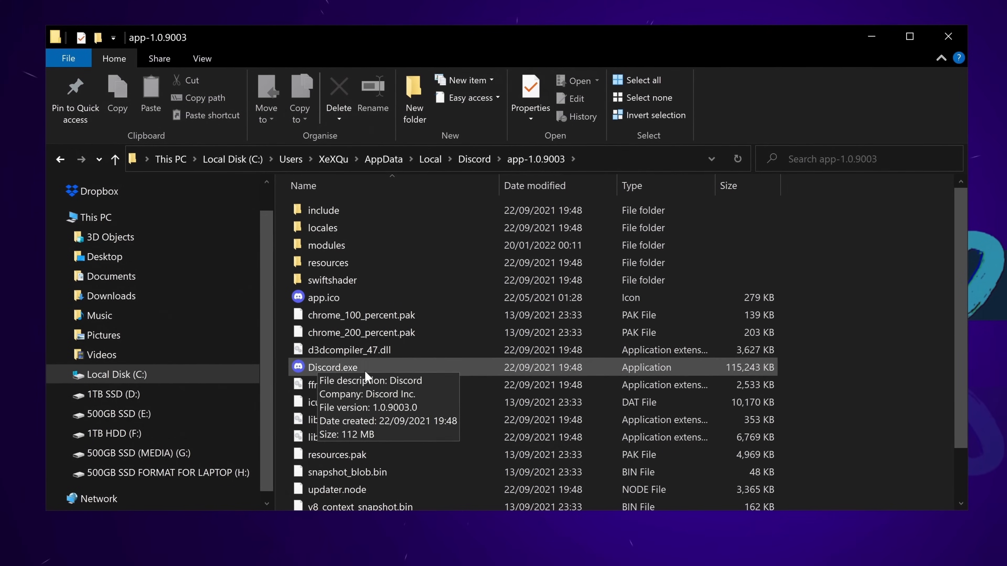
Turn on Disable full-screen optimisations in the compatibility properties of Discord.exe.
{"action": "right_click", "coordinate": [355, 368]}
{"action": "left_click", "coordinate": [386, 358]}
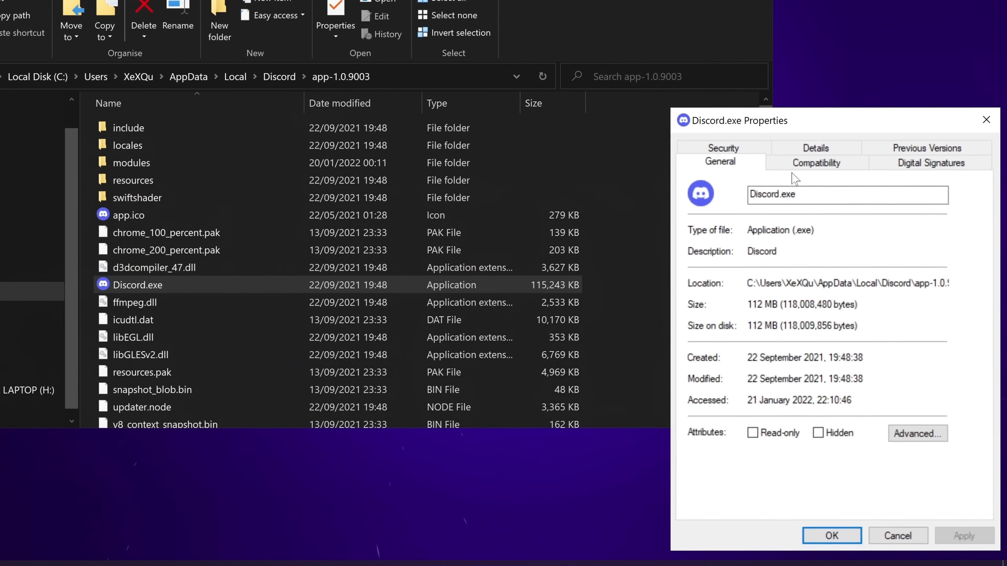
{"action": "left_click", "coordinate": [794, 166]}
{"action": "left_click_drag", "start_coordinate": [809, 120], "coordinate": [637, 83]}
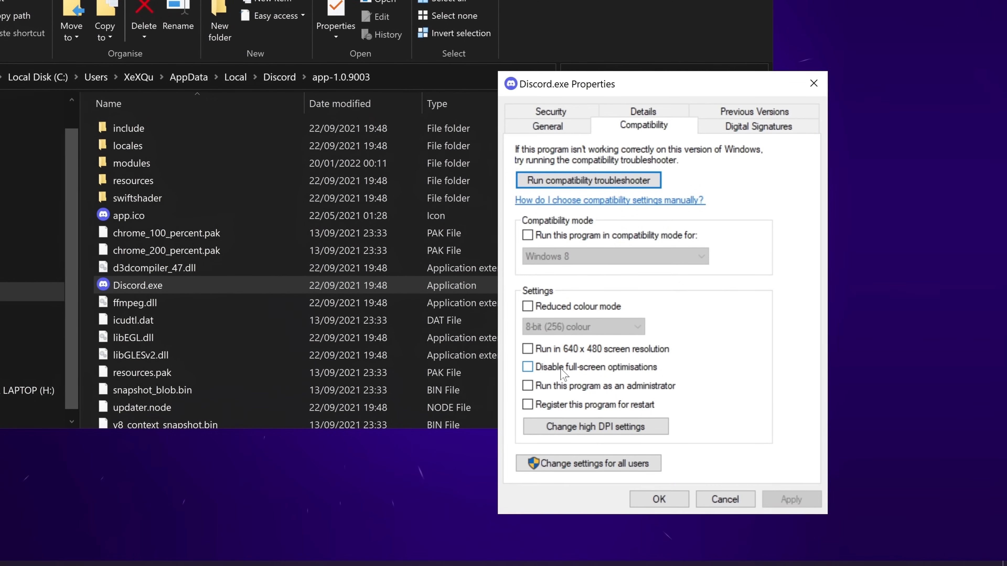
{"action": "left_click", "coordinate": [551, 371]}
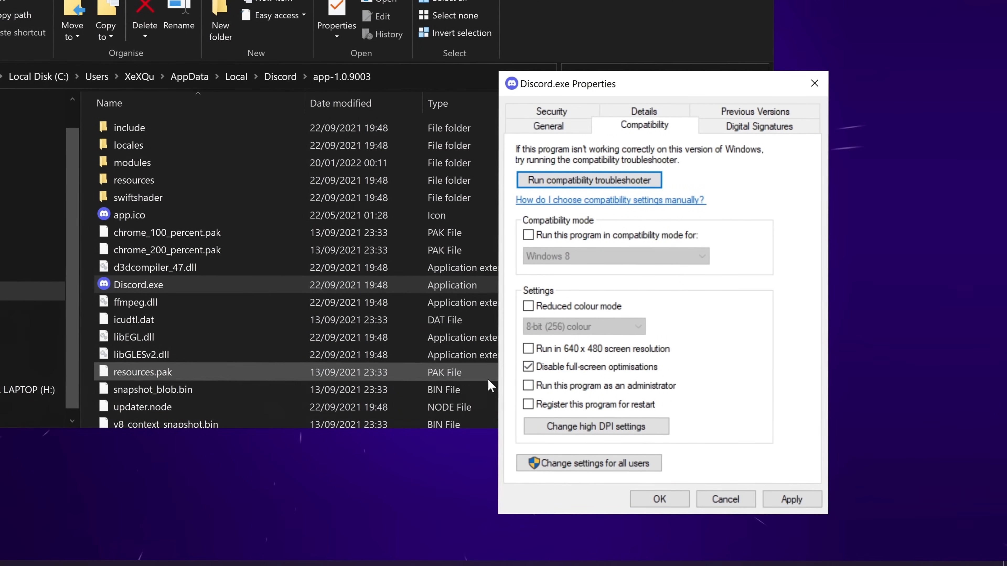
Override the high DPI scaling behaviour of Discord.exe with scaling performed by Application, and apply the compatibility properties.
{"action": "left_click", "coordinate": [603, 426]}
{"action": "left_click", "coordinate": [595, 405]}
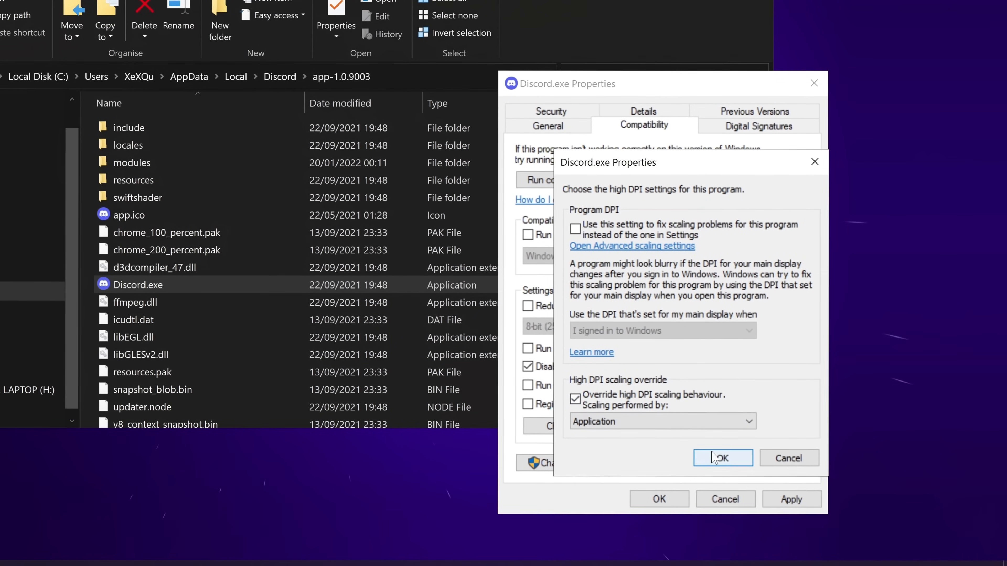
{"action": "left_click", "coordinate": [714, 458]}
{"action": "left_click", "coordinate": [791, 499]}
{"action": "left_click", "coordinate": [659, 499]}
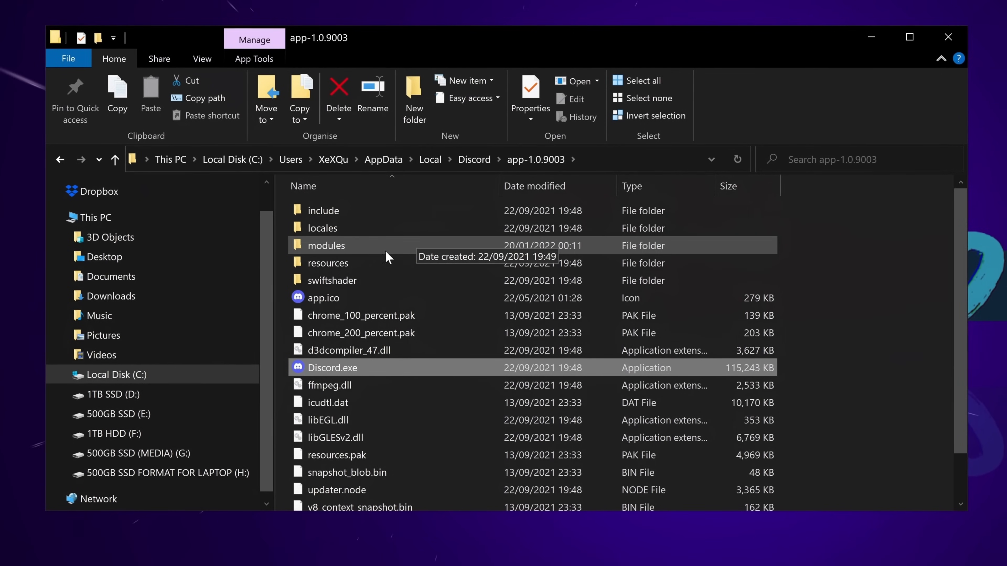
Try to delete discord_cloudsync-1, discord_dispatch-2, discord_erlpack-1, discord_game_utils-1, discord_krisp-1, discord_rpc-1 and discord_spellcheck-2 from the modules folder.
{"action": "double_click", "coordinate": [351, 247]}
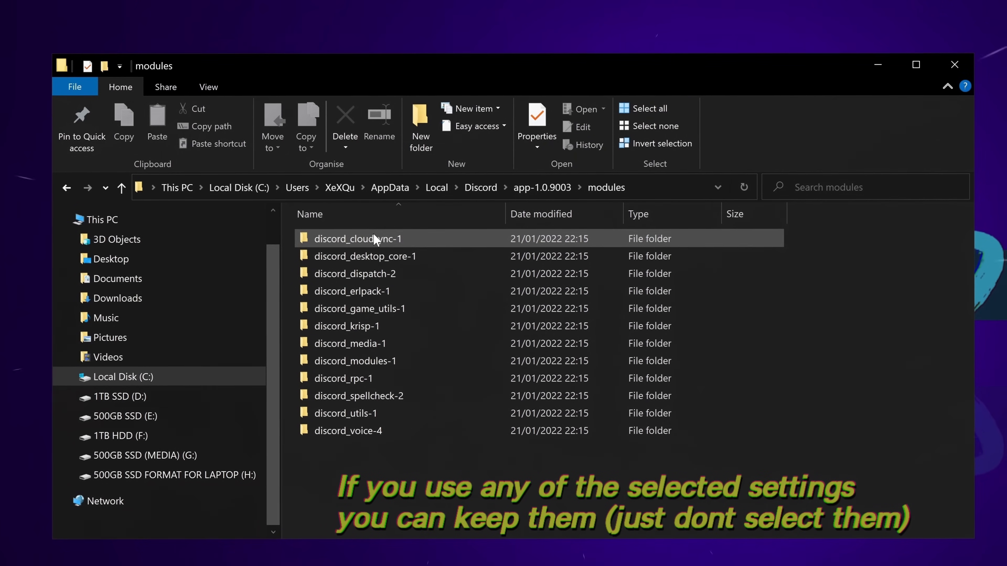
{"action": "left_click", "coordinate": [408, 238]}
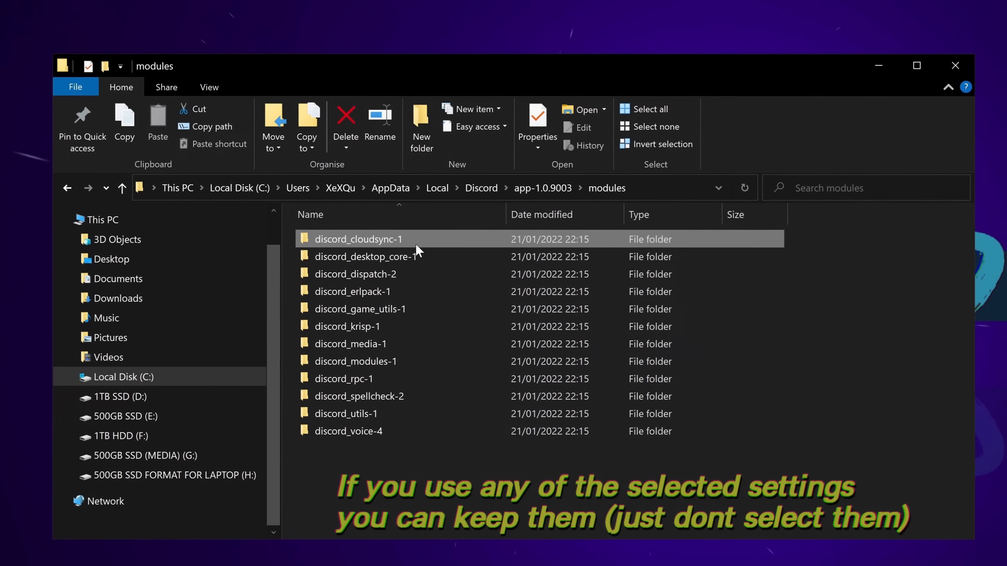
{"action": "left_click", "coordinate": [398, 273], "text": "ctrl"}
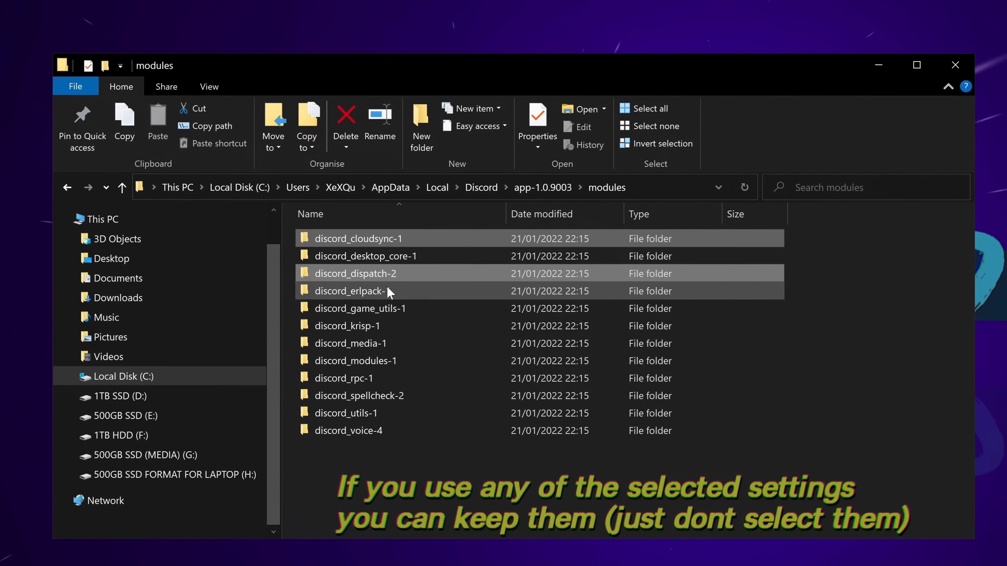
{"action": "left_click", "coordinate": [385, 294], "text": "ctrl"}
{"action": "left_click", "coordinate": [395, 308], "text": "ctrl"}
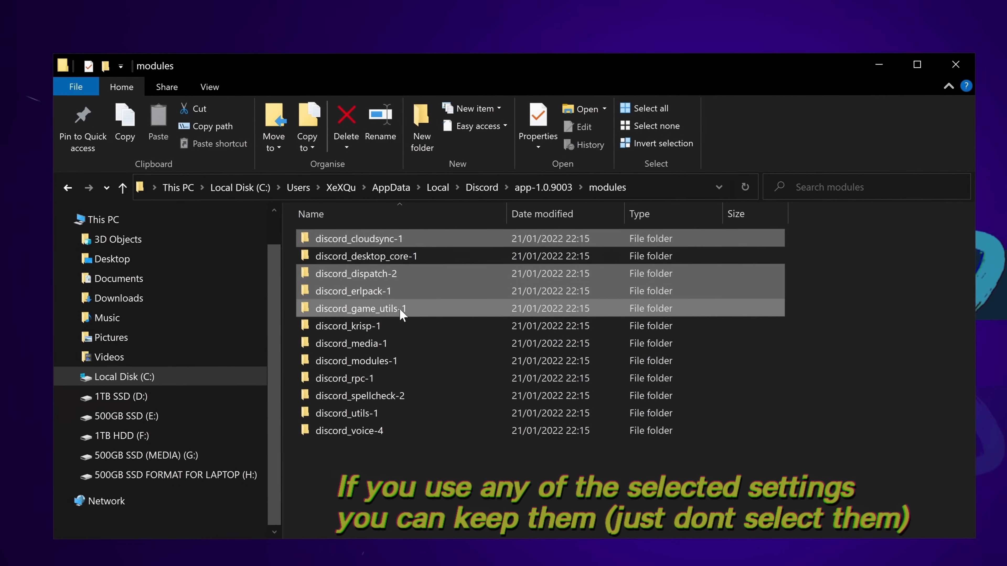
{"action": "left_click", "coordinate": [386, 324], "text": "ctrl"}
{"action": "left_click", "coordinate": [401, 359], "text": "ctrl"}
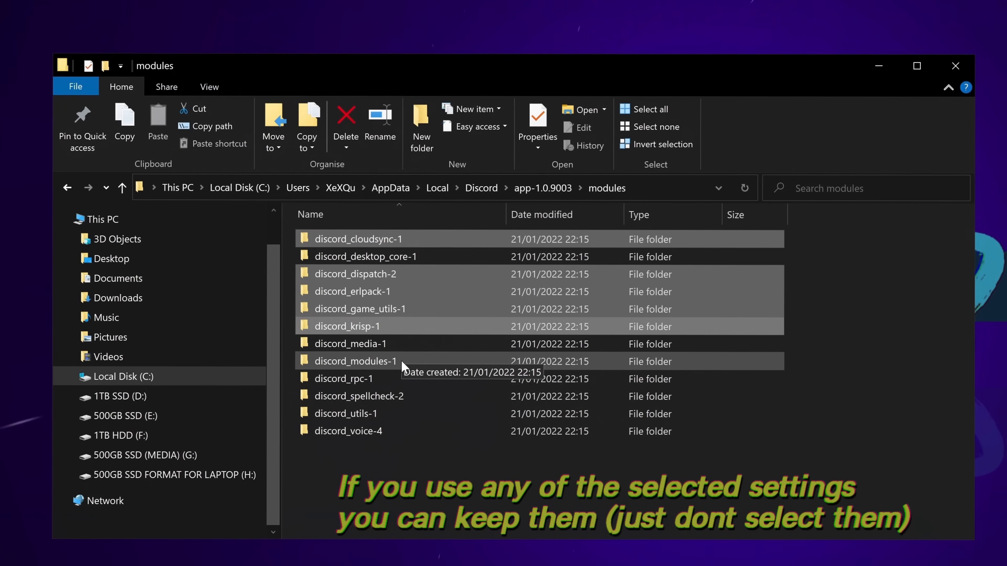
{"action": "left_click", "coordinate": [382, 380], "text": "ctrl"}
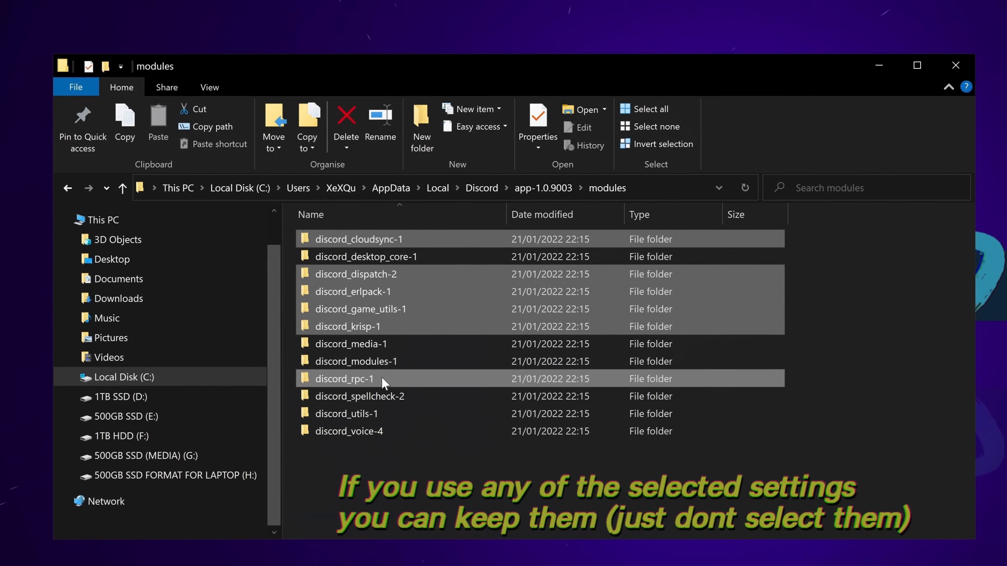
{"action": "left_click", "coordinate": [404, 398], "text": "ctrl"}
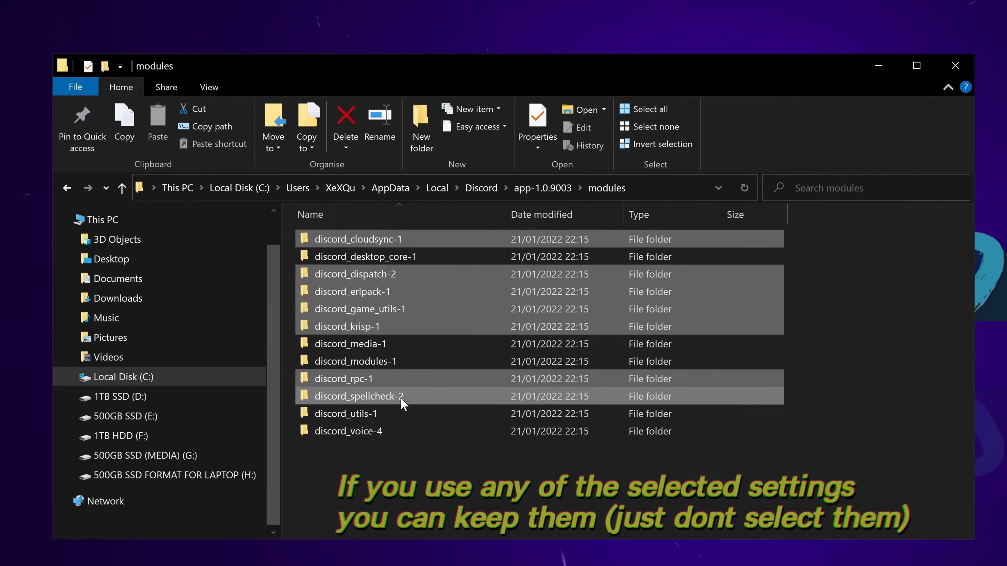
{"action": "left_click", "coordinate": [430, 344], "text": "ctrl"}
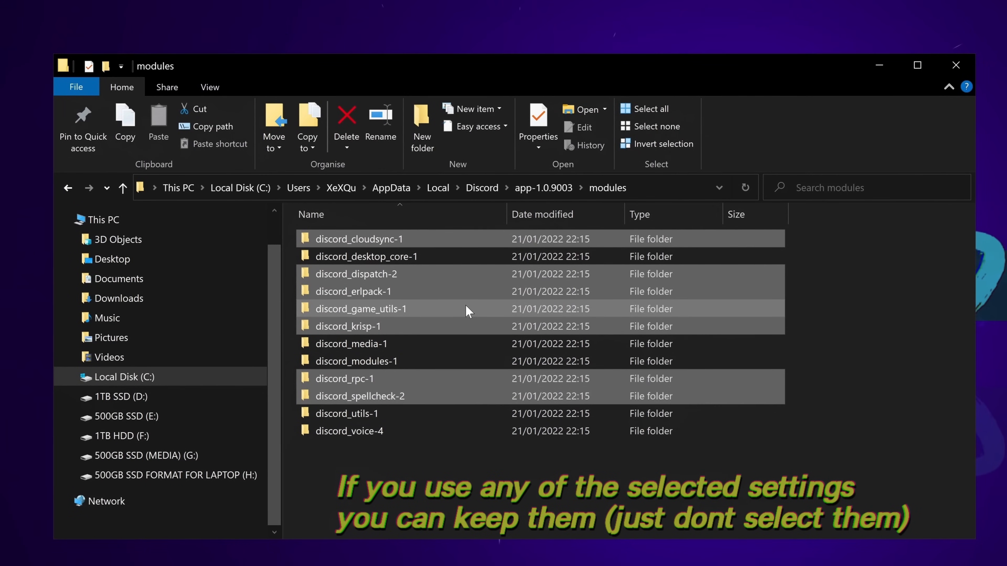
{"action": "right_click", "coordinate": [471, 310]}
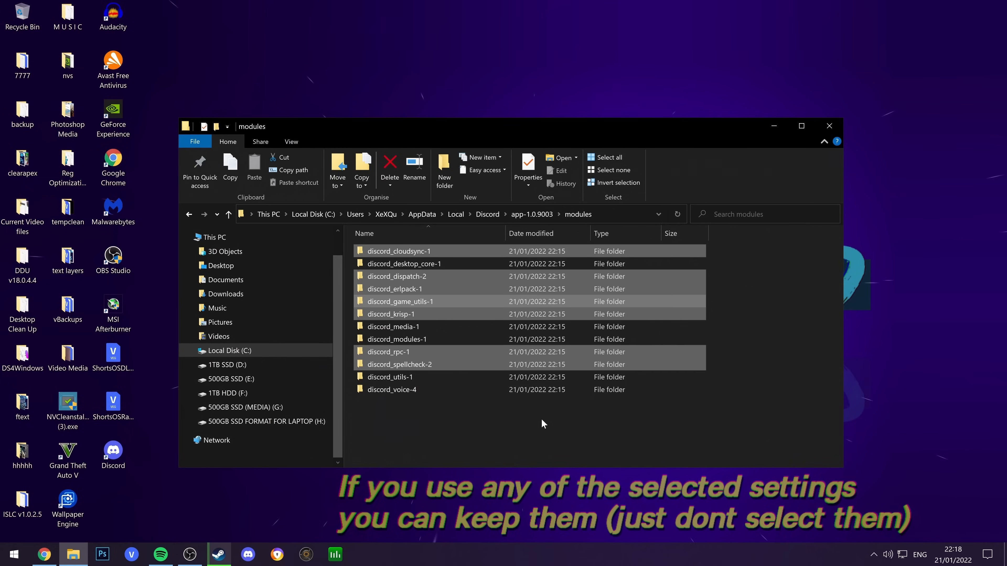
{"action": "left_click", "coordinate": [431, 304]}
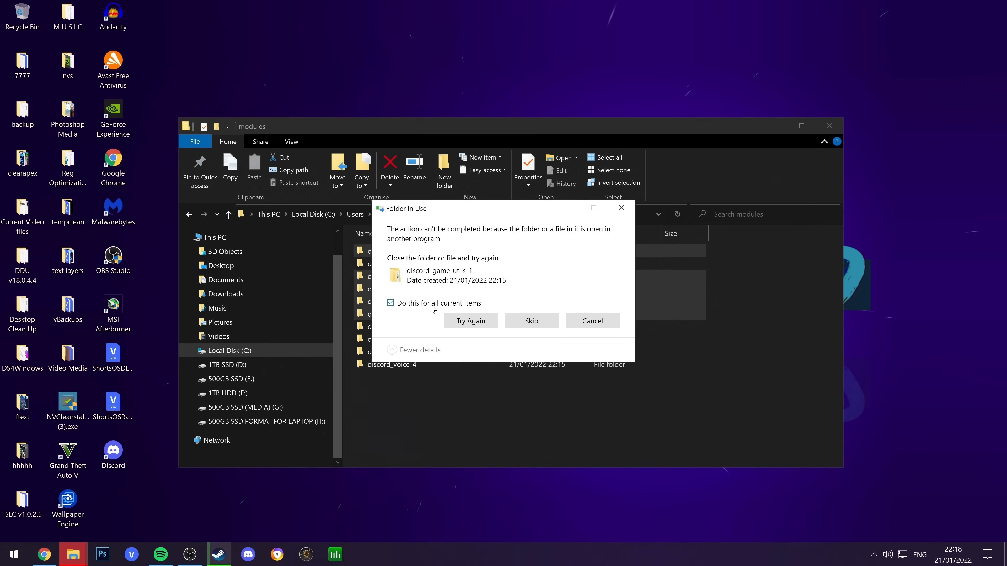
{"action": "left_click", "coordinate": [488, 321]}
Quit Discord from the system tray and retry deleting the selected module folders that are in use.
{"action": "left_click", "coordinate": [876, 556]}
{"action": "right_click", "coordinate": [906, 492]}
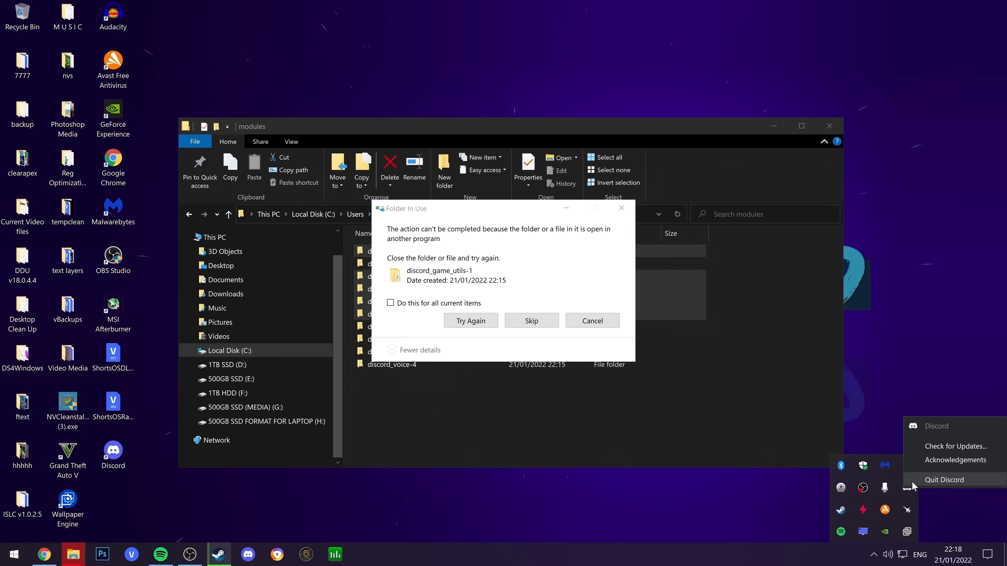
{"action": "left_click", "coordinate": [906, 477]}
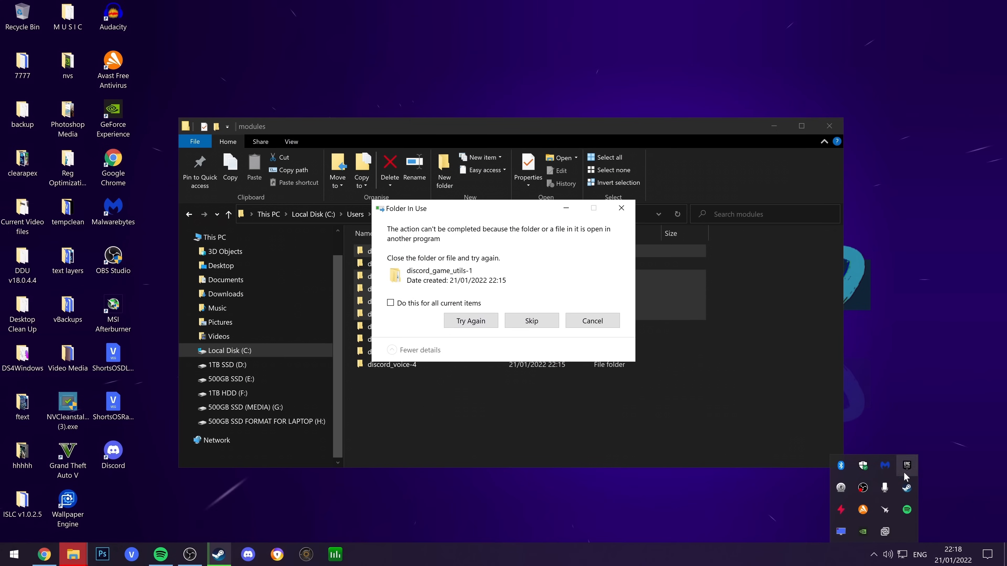
{"action": "left_click", "coordinate": [492, 321]}
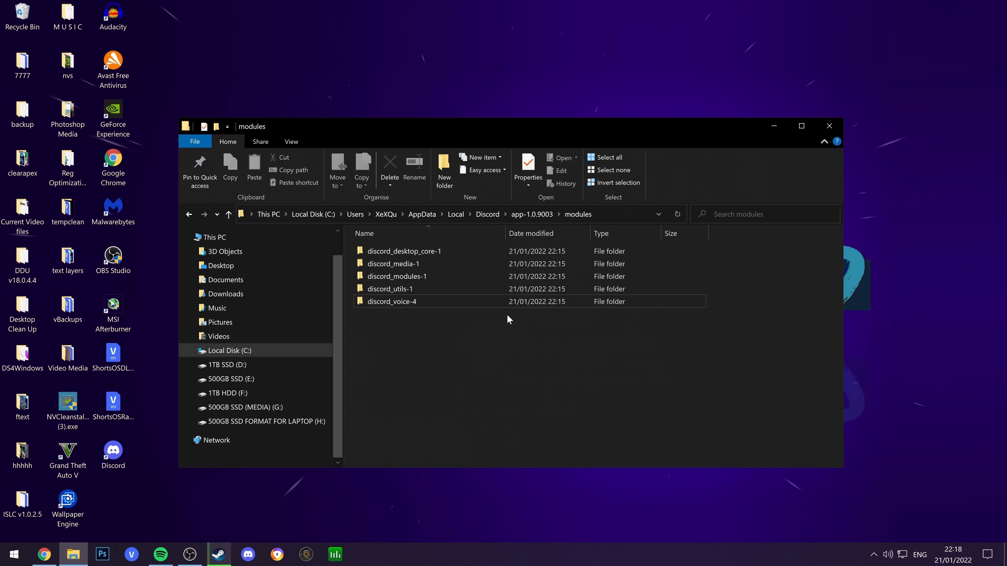